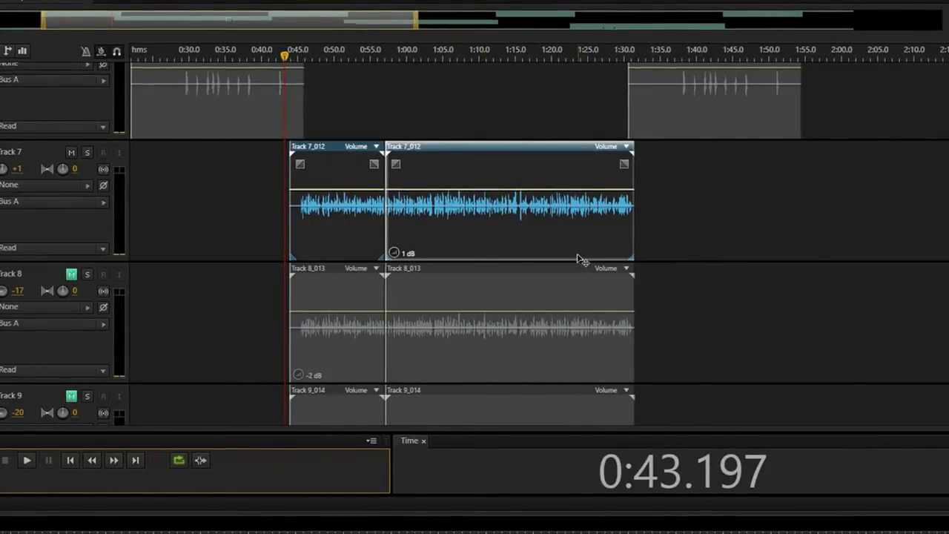
Step: Review the track list routing, then start playback of the mix
scroll(706, 257, "up", 5)
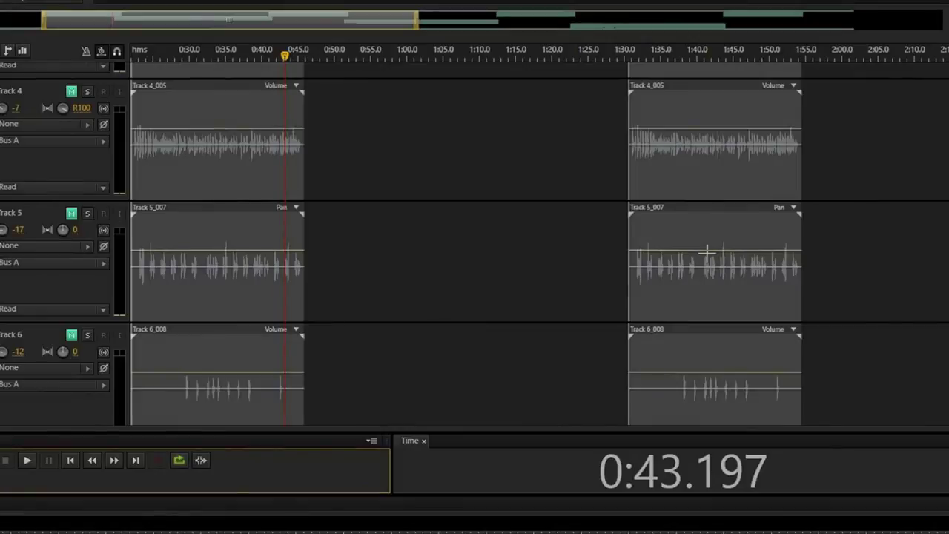
scroll(706, 255, "up", 3)
scroll(531, 232, "down", 15)
scroll(497, 260, "down", 6)
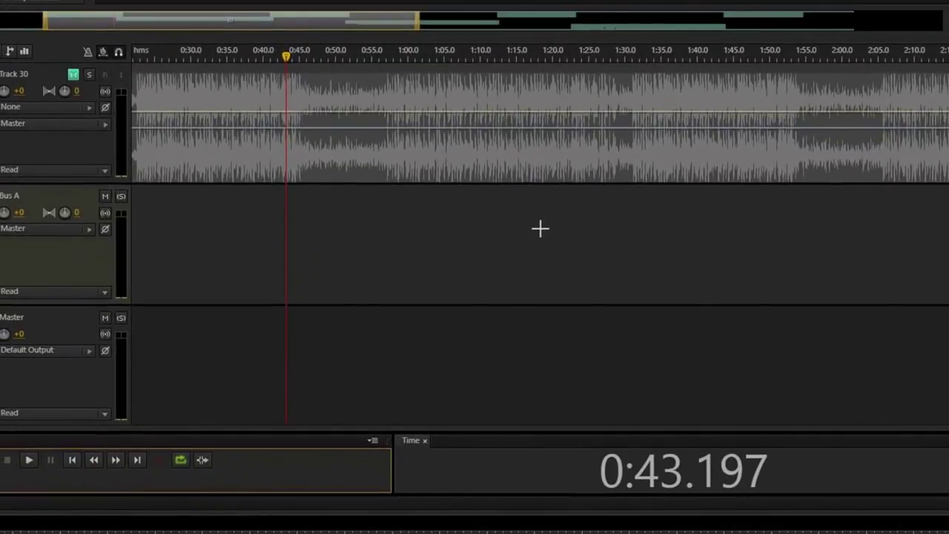
scroll(539, 228, "up", 20)
scroll(541, 227, "up", 8)
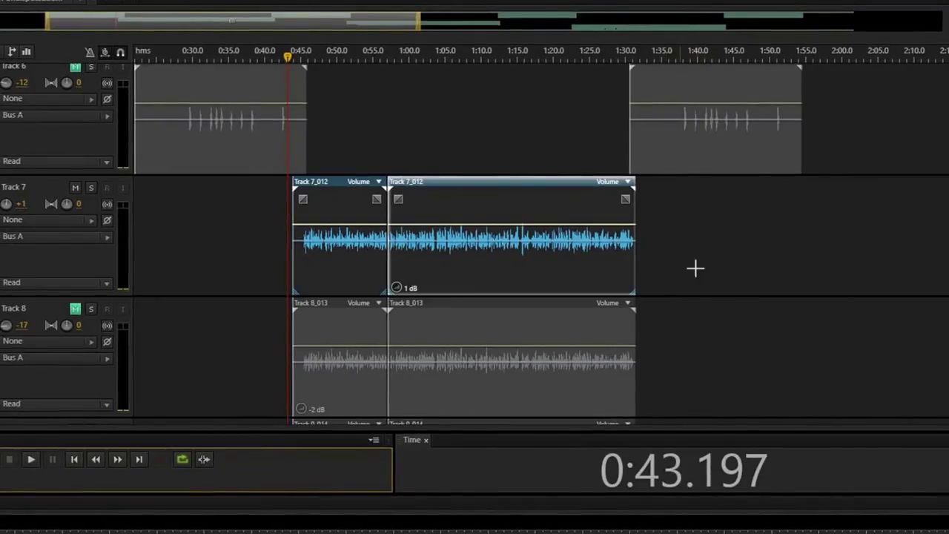
key("space")
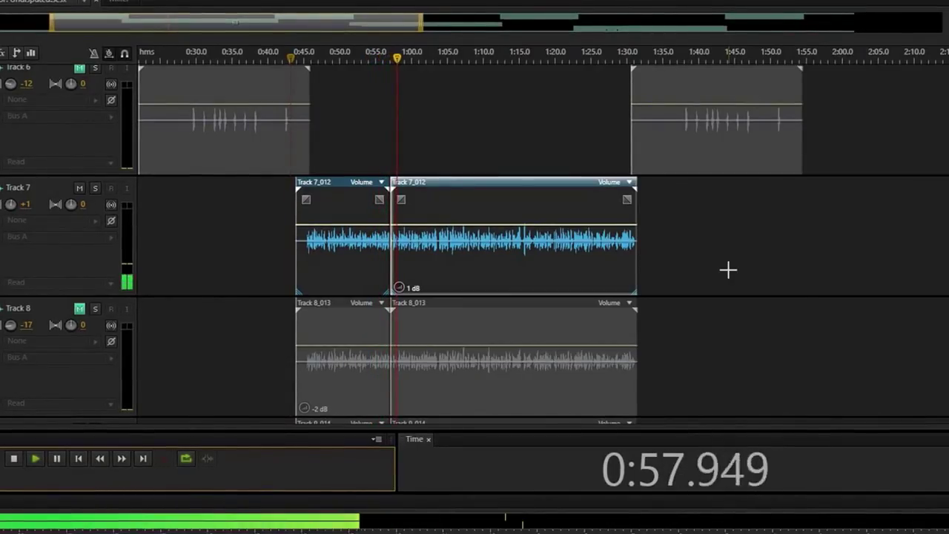
Step: Stop playback back at 0:43.197 and mute the BEAT track
left_click(16, 460)
scroll(270, 330, "up", 3)
scroll(270, 330, "up", 5)
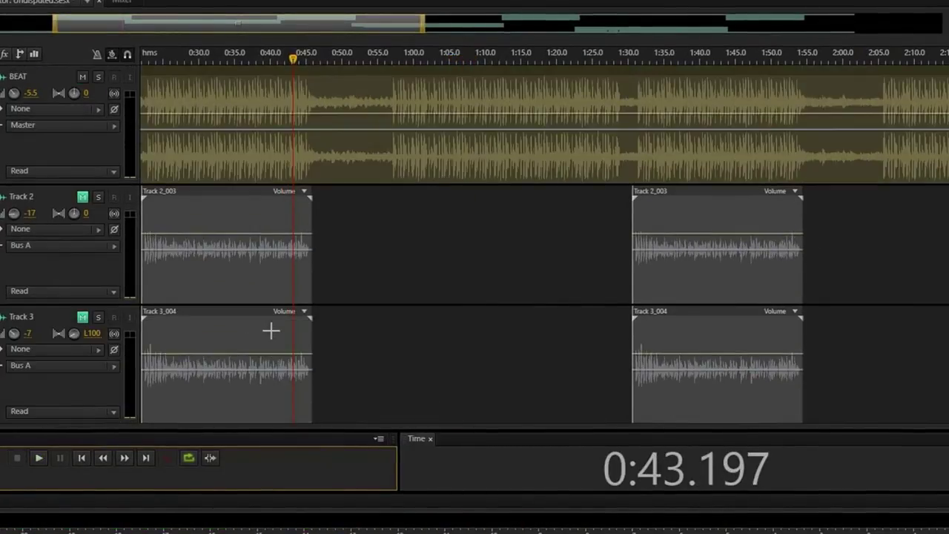
left_click(85, 77)
scroll(441, 239, "down", 5)
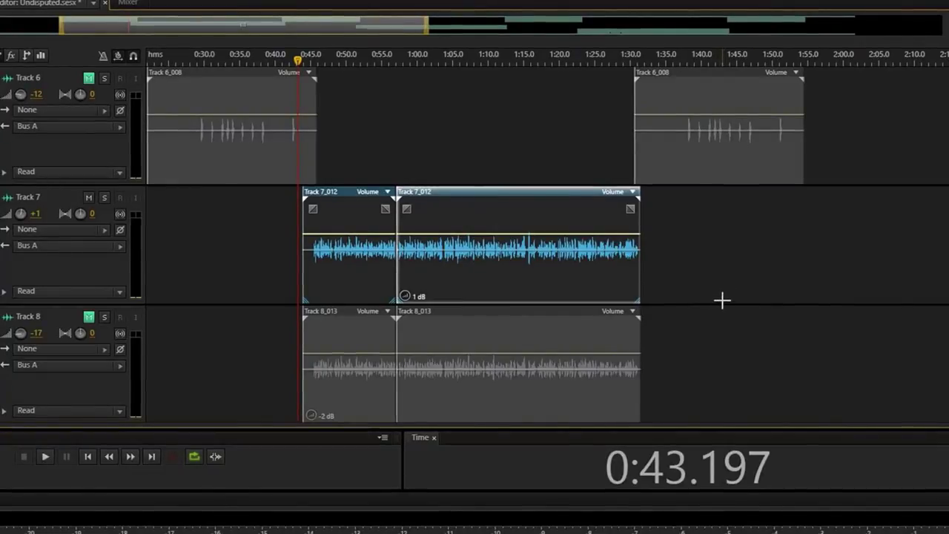
Step: Check the tracks down to Bus A, then play the vocals without the beat
scroll(723, 300, "down", 4)
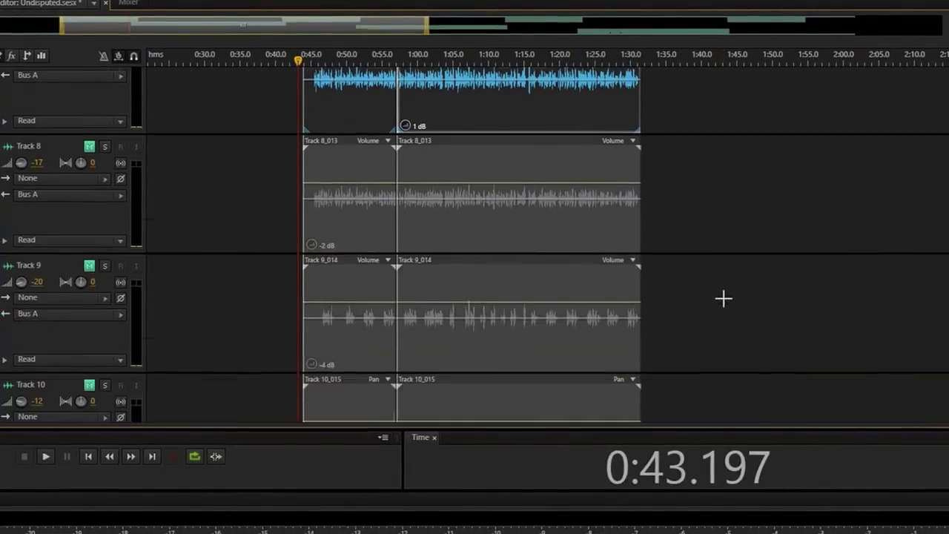
scroll(724, 298, "up", 3)
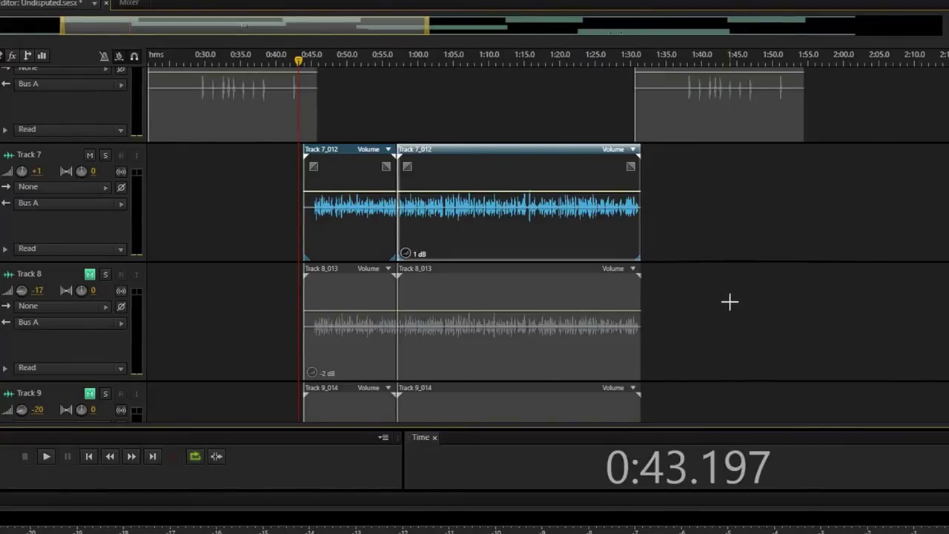
scroll(248, 286, "down", 12)
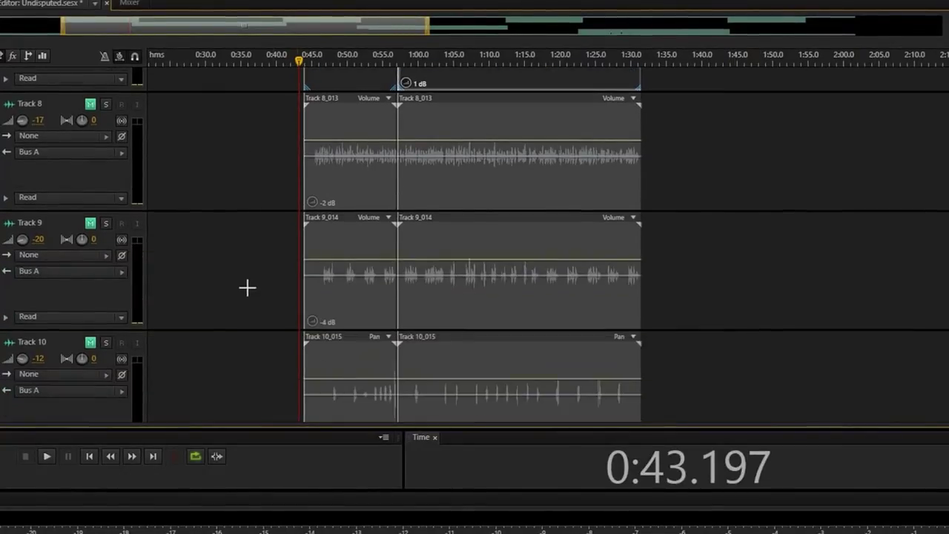
scroll(248, 287, "down", 20)
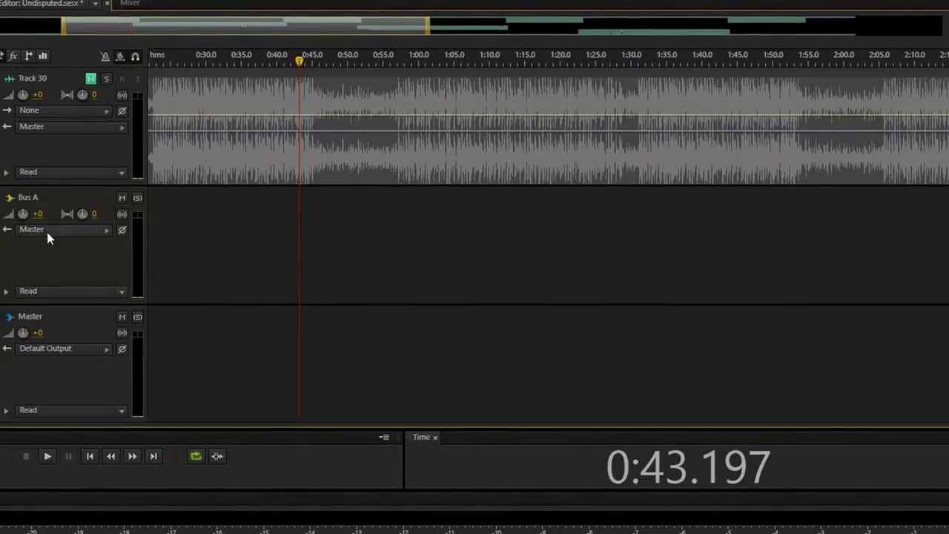
scroll(328, 304, "up", 20)
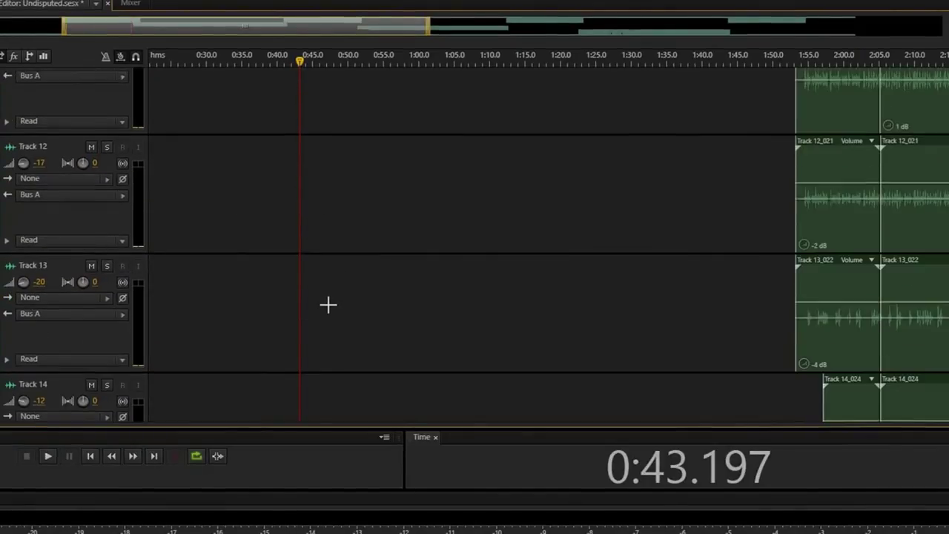
scroll(329, 304, "up", 6)
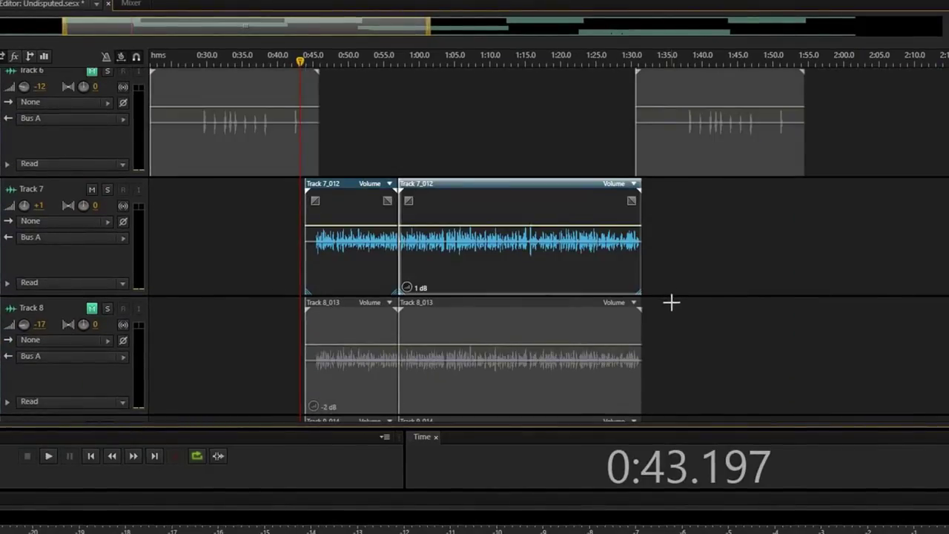
key("space")
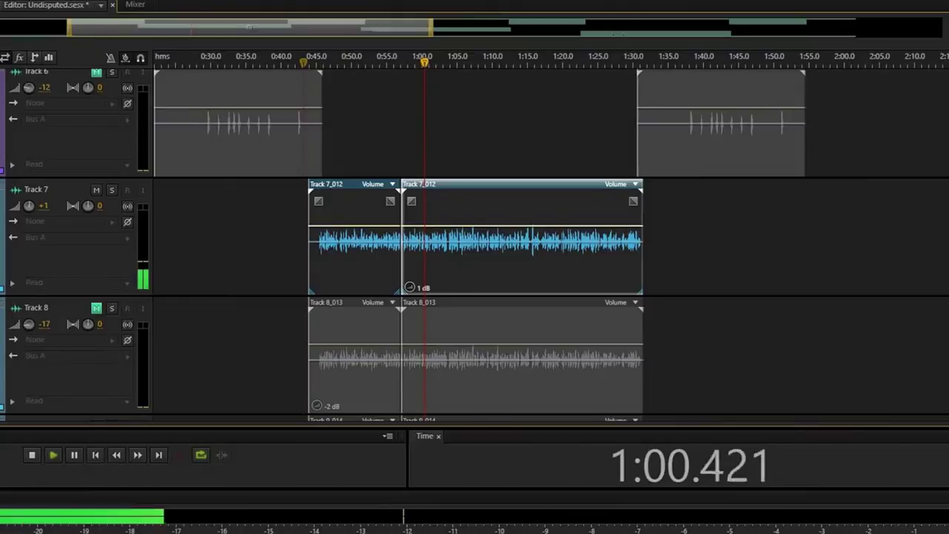
Step: Stop playback of the session
left_click(34, 455)
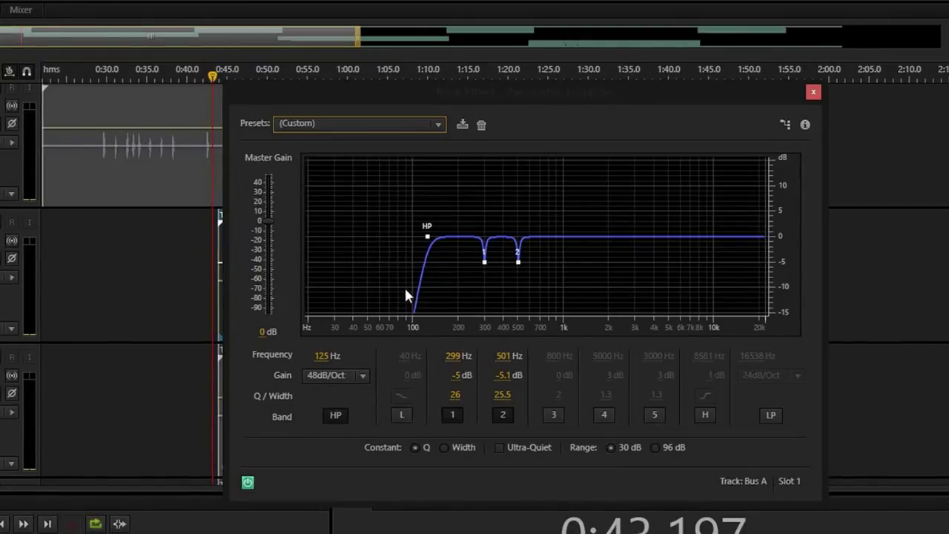
Step: Close the Parametric Equalizer and open Bus A's slot 2 Multiband Compressor
mouse_move(485, 263)
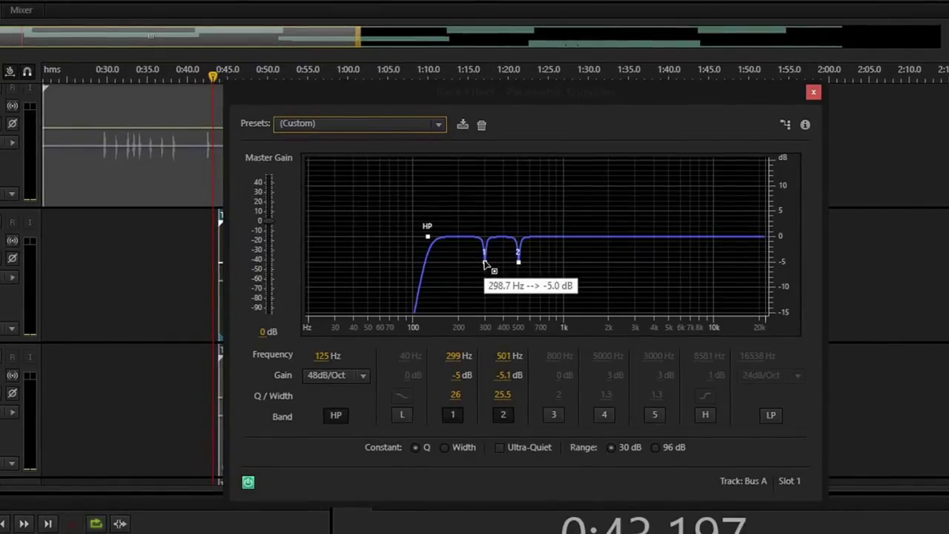
mouse_move(517, 264)
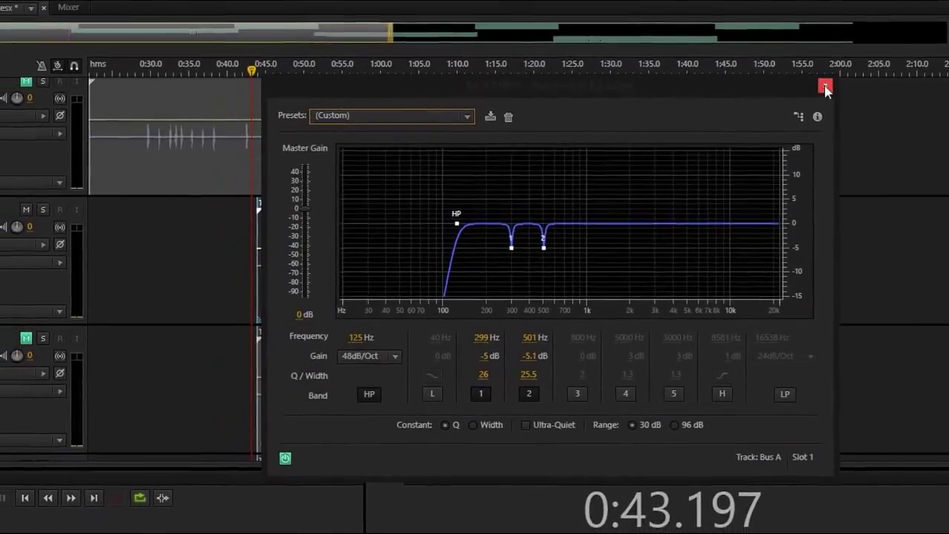
left_click(814, 92)
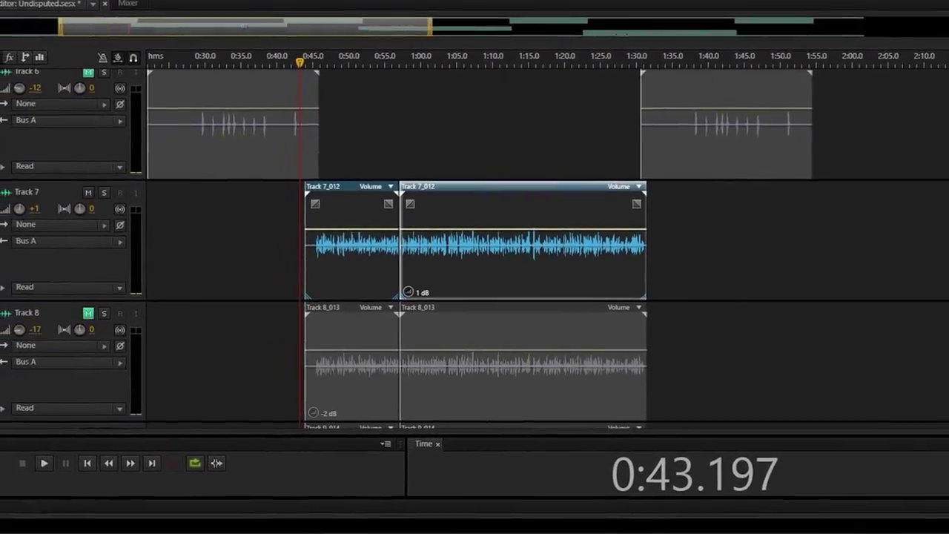
double_click(3, 108)
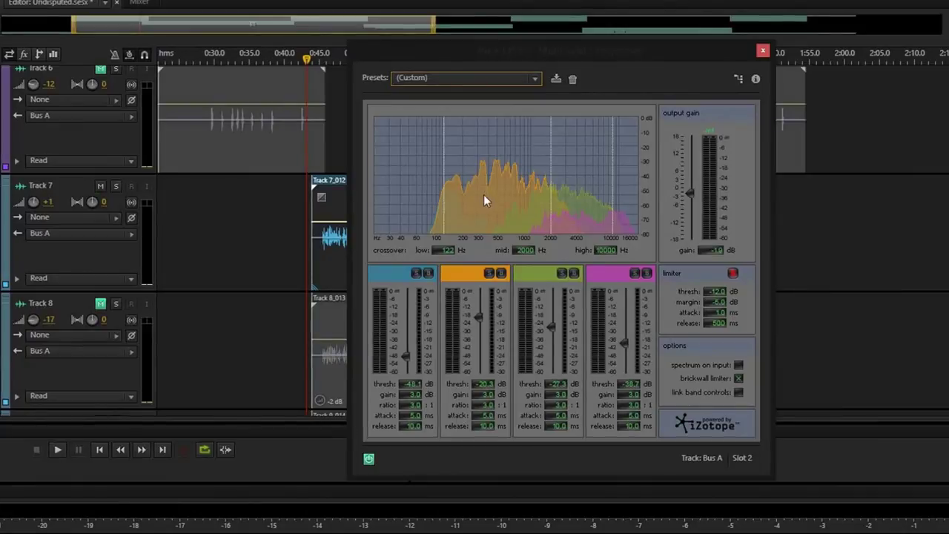
Step: Close the Multiband Compressor and the slot 1 and slot 3 Parametric Equalizer windows
left_click(764, 53)
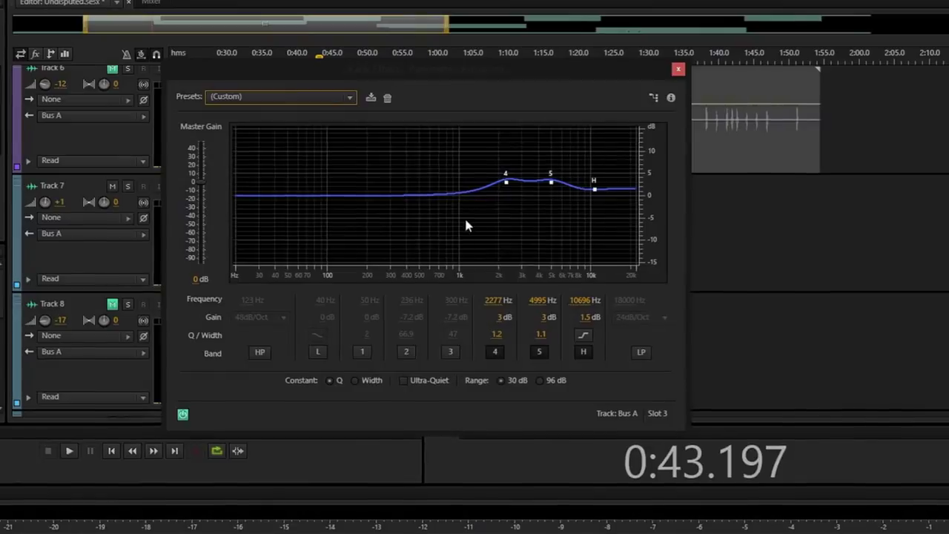
left_click_drag(654, 72, 768, 62)
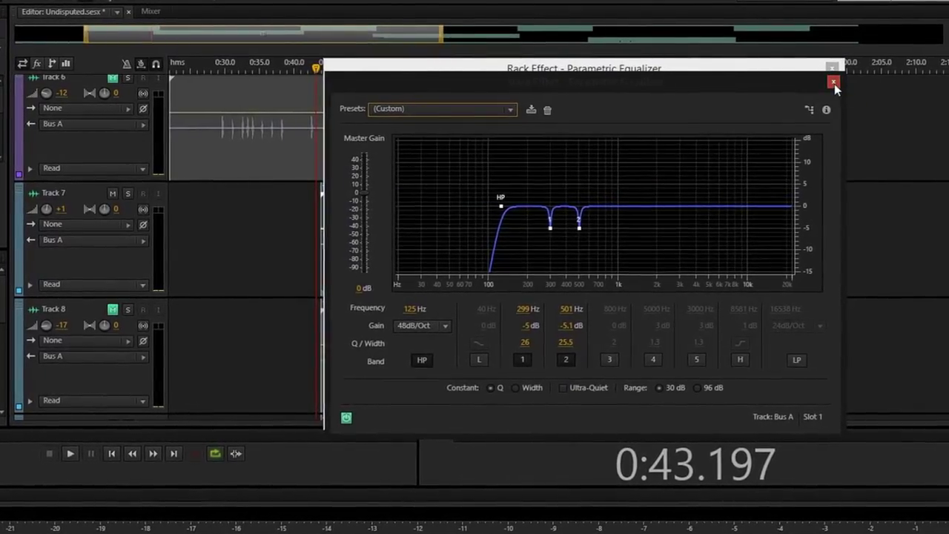
left_click(834, 83)
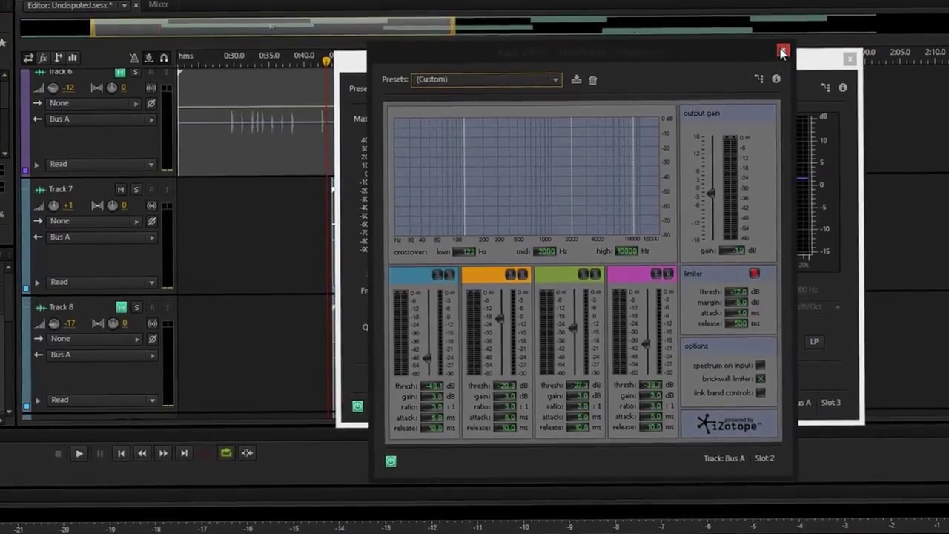
left_click(781, 56)
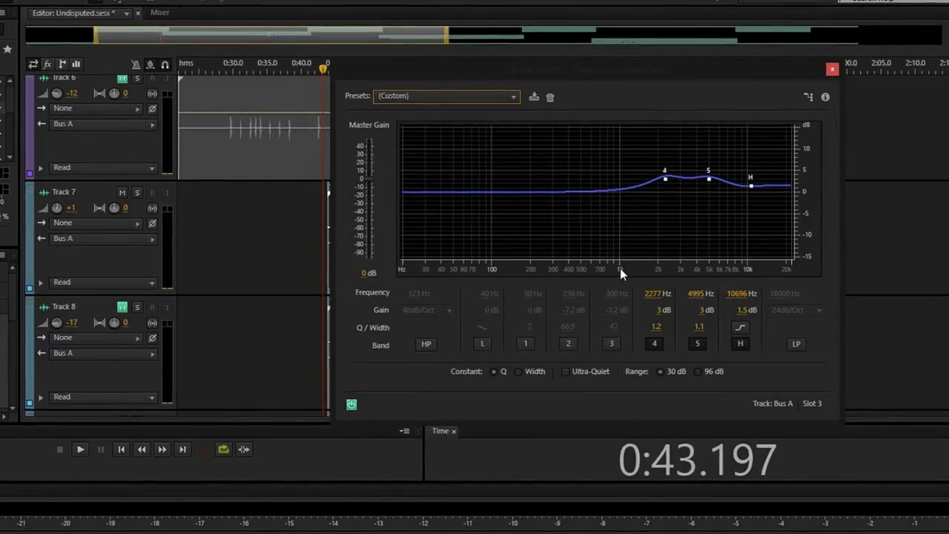
left_click(834, 70)
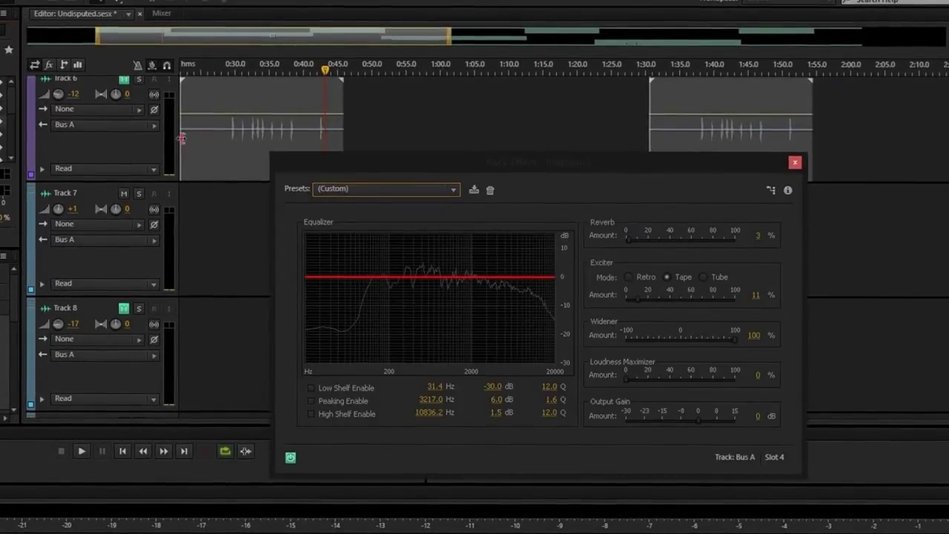
Step: Move the Effects Rack panel aside
left_click_drag(513, 167, 605, 86)
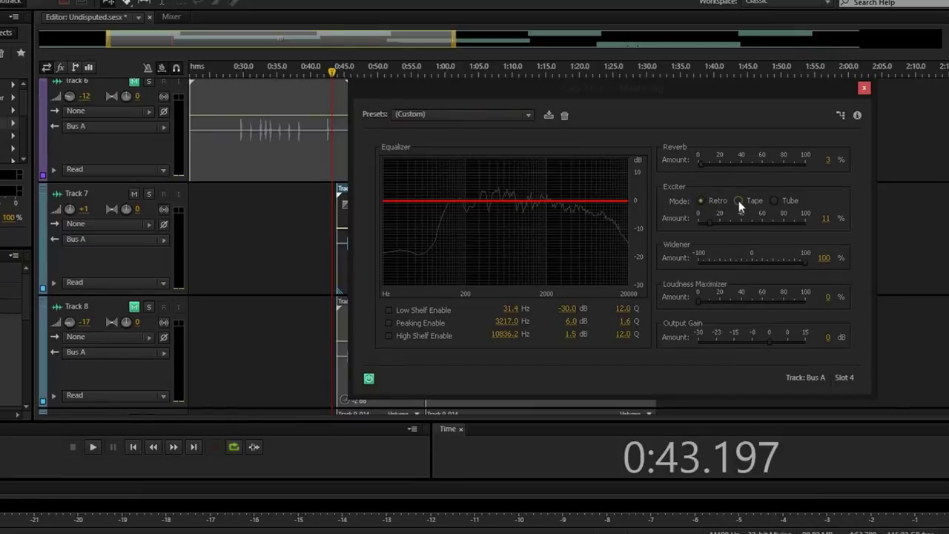
Step: Set the Mastering exciter to Tape mode after trying Tube and Retro, then close Mastering
left_click(773, 200)
left_click(699, 200)
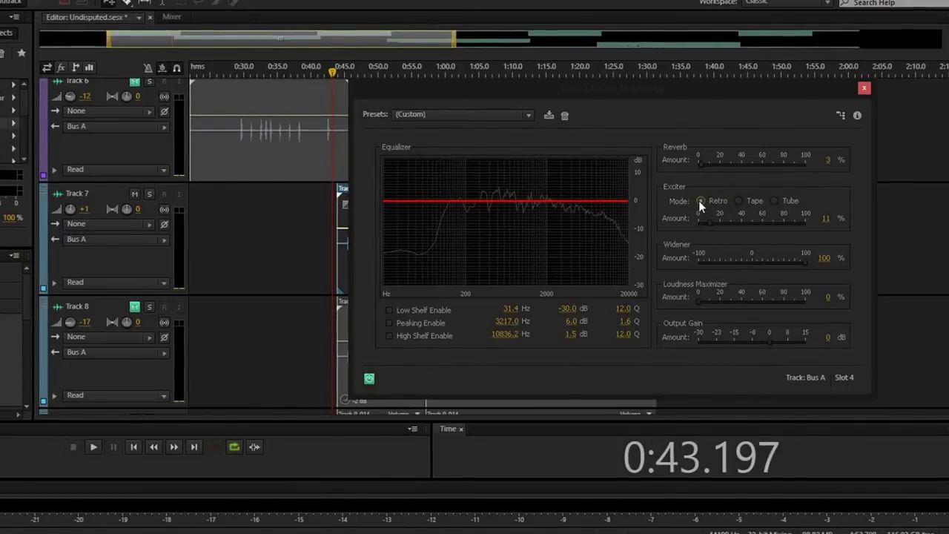
left_click(774, 200)
left_click(739, 200)
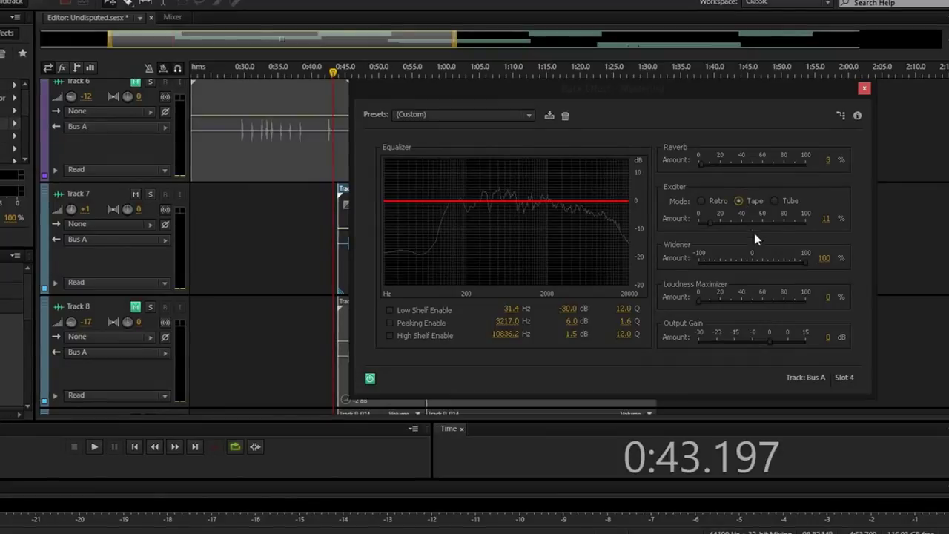
left_click(864, 88)
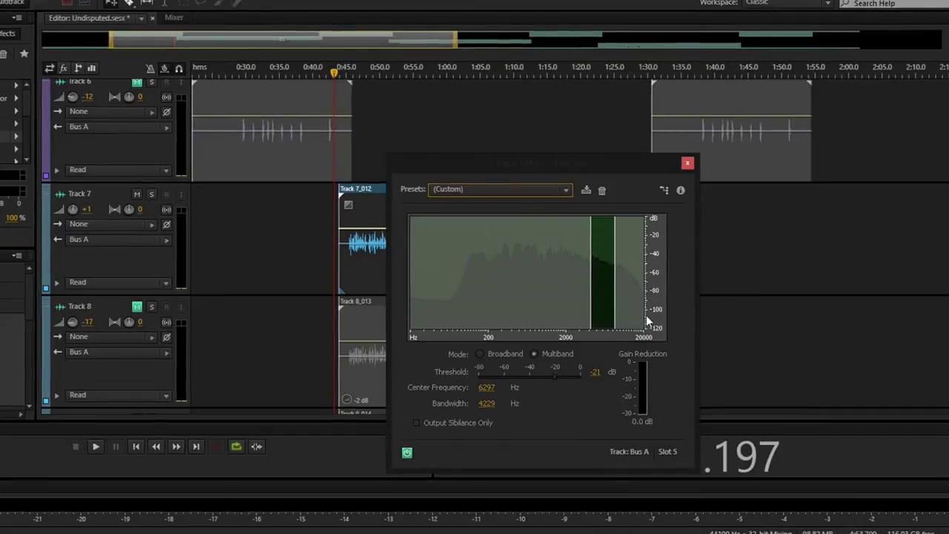
Step: Close the DeEsser, Analog Delay and Hard Limiter windows in turn
left_click(688, 164)
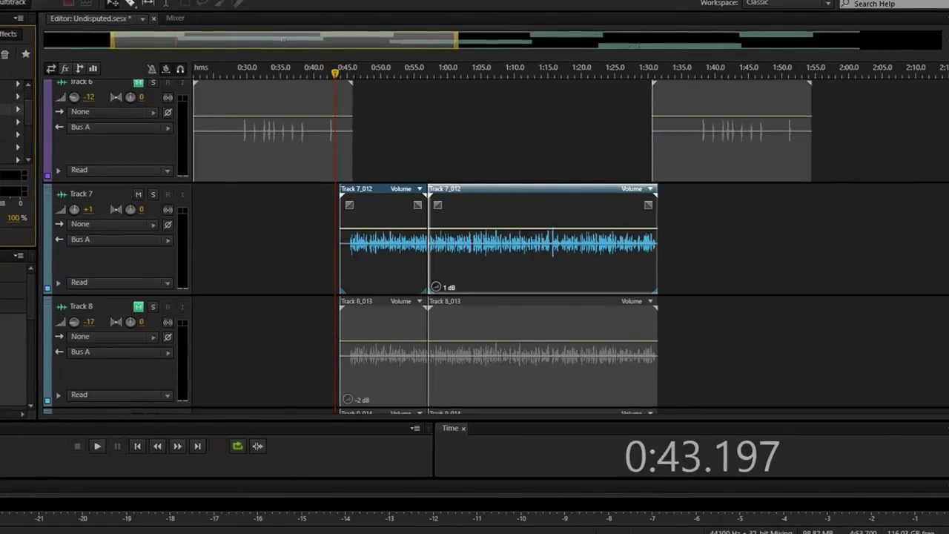
double_click(9, 147)
left_click(578, 135)
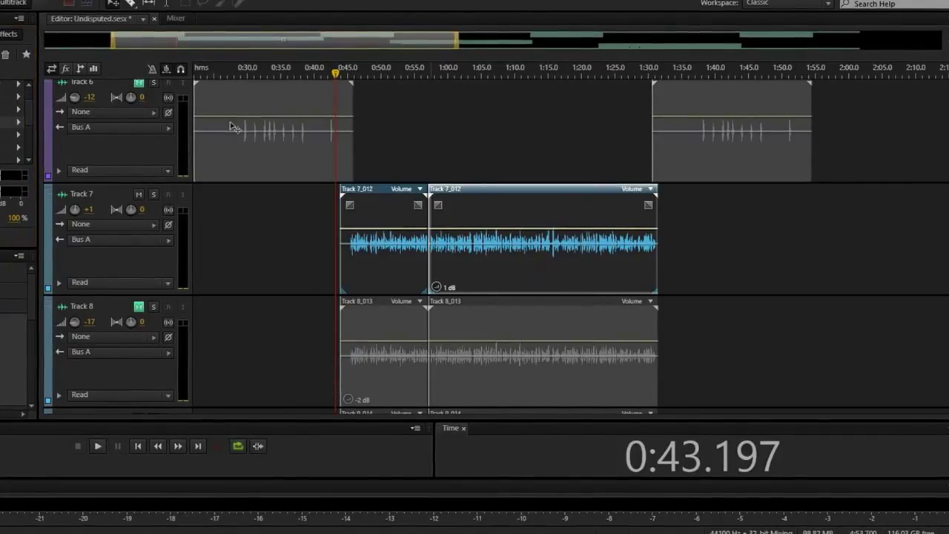
double_click(9, 147)
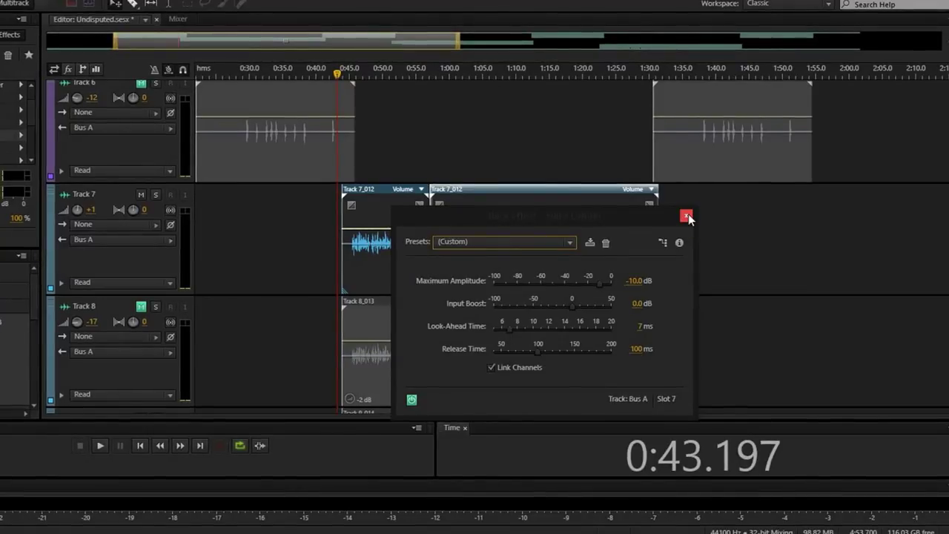
left_click(686, 215)
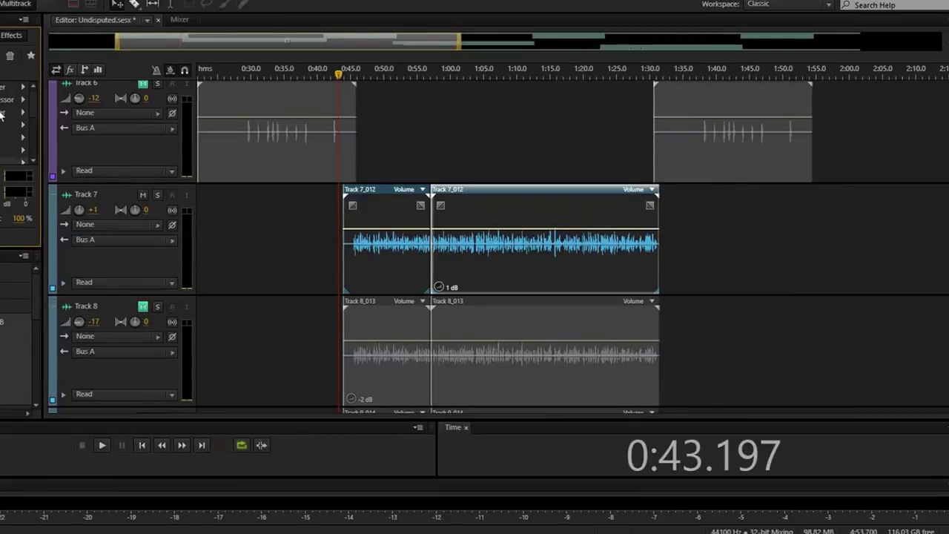
left_click_drag(31, 106, 31, 109)
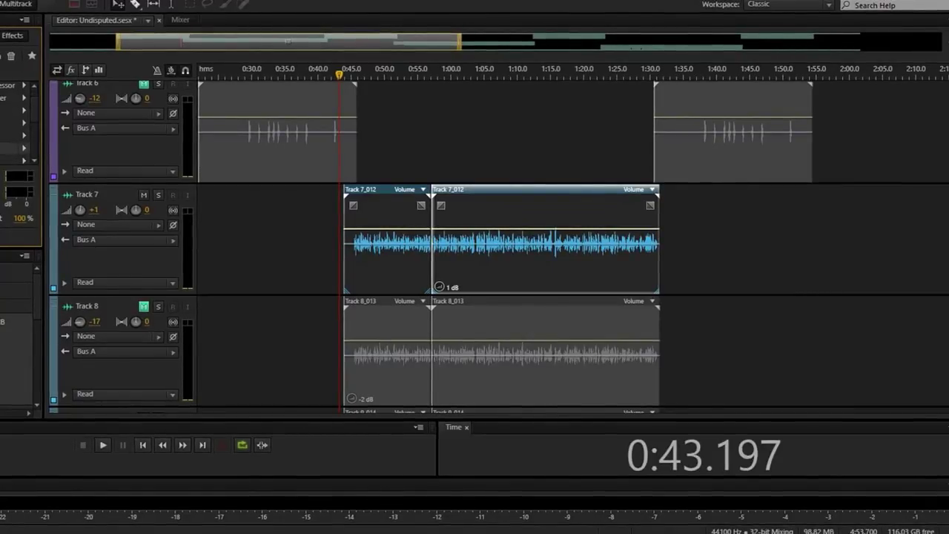
scroll(34, 113, "up", 1)
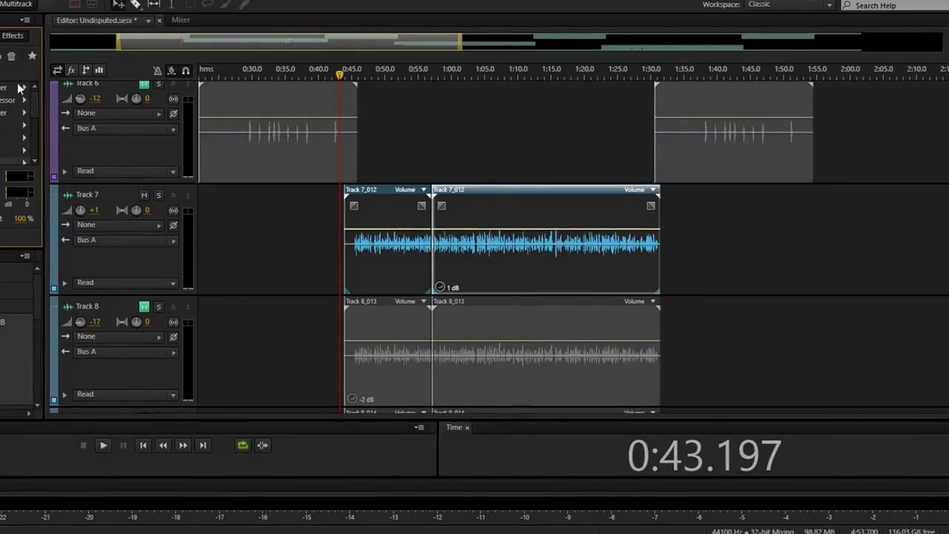
scroll(398, 149, "up", 5)
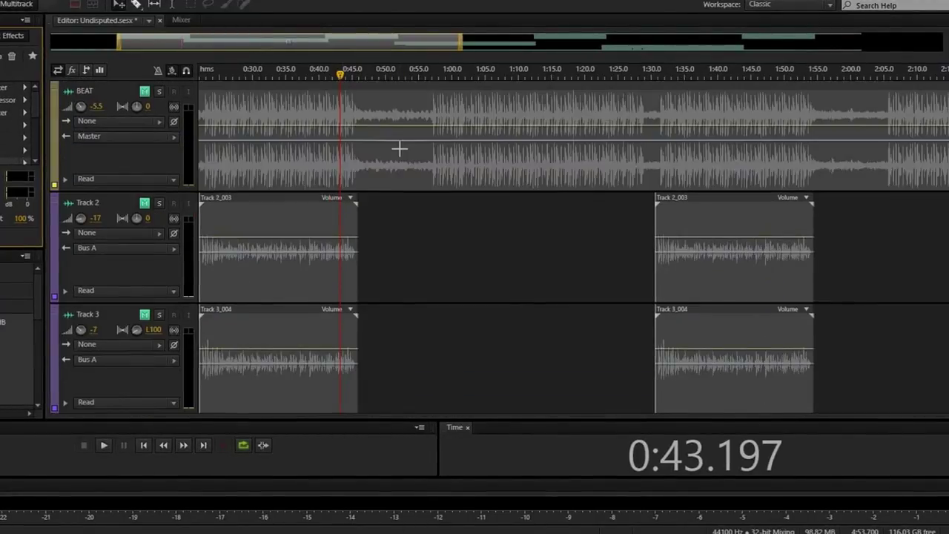
scroll(437, 205, "down", 5)
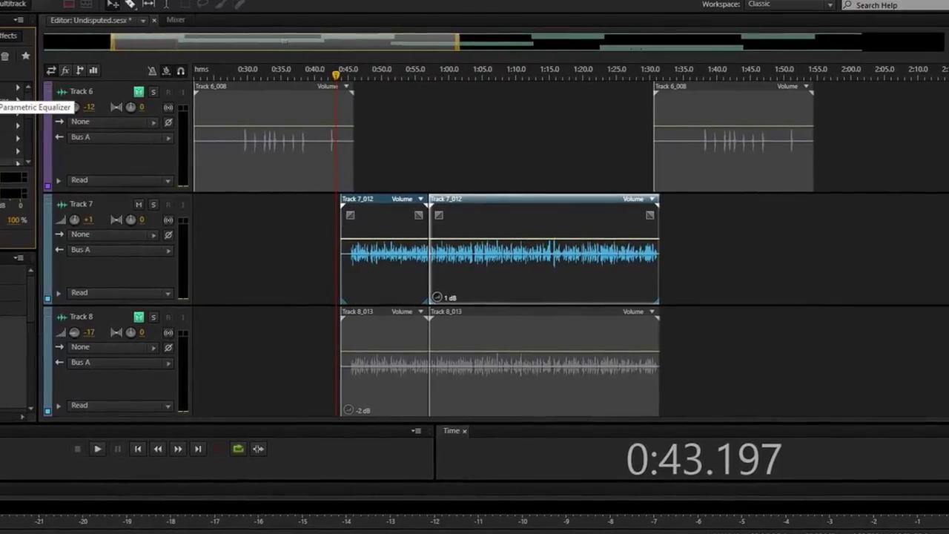
Step: Open Bus A's first Parametric Equalizer and briefly play the session
double_click(29, 109)
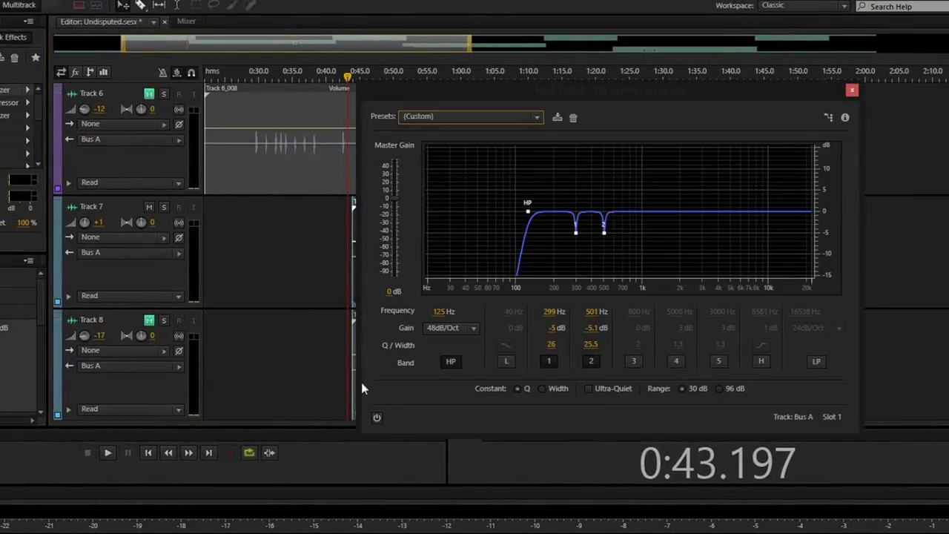
key("space")
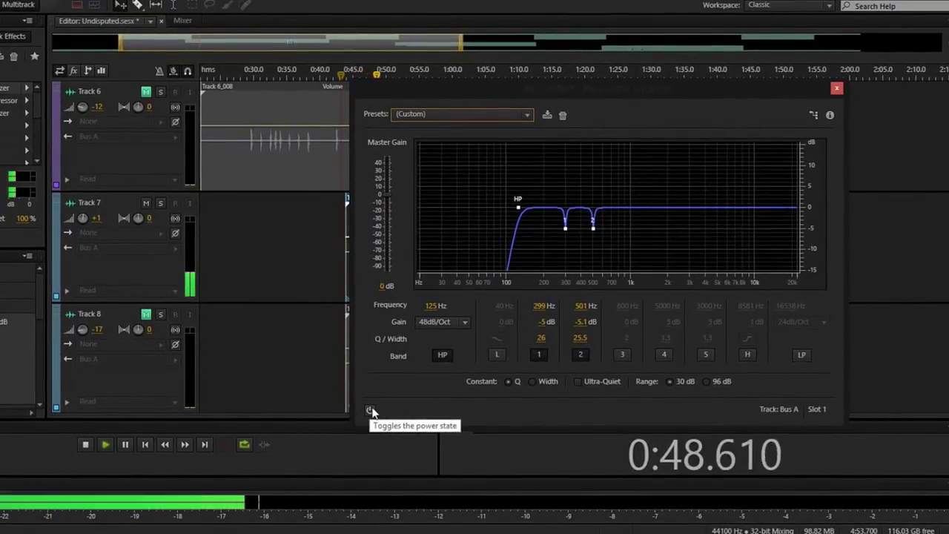
key("space")
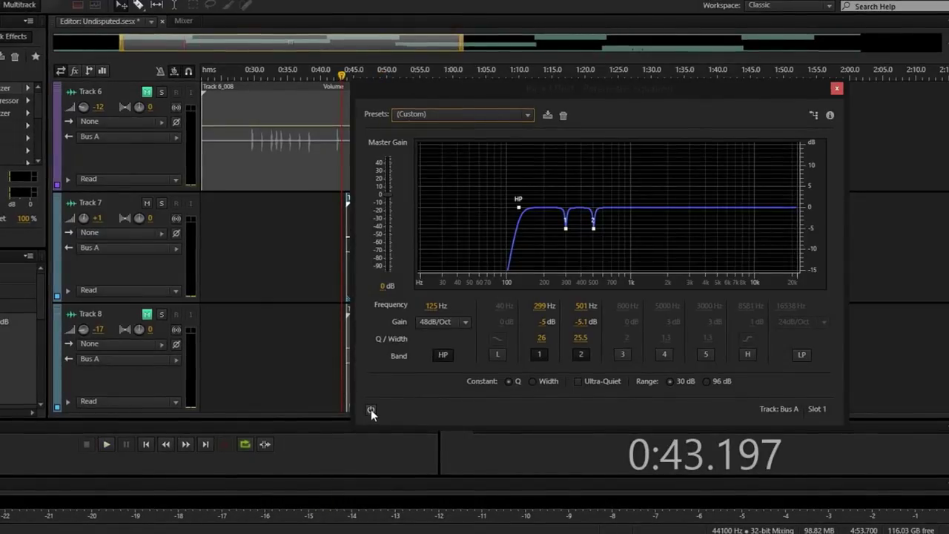
Step: Compare the equalizer on and off during playback, leave it on, and close it
key("space")
left_click(372, 410)
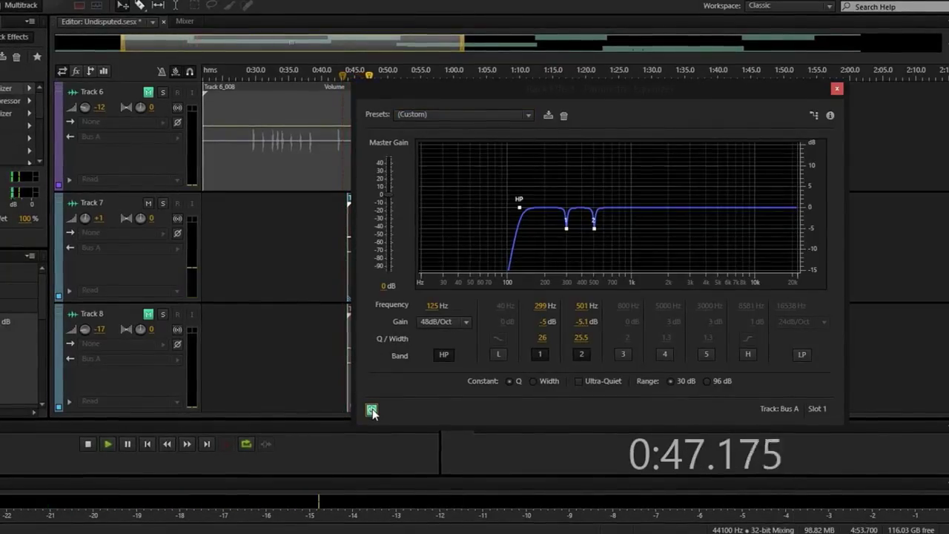
left_click(371, 411)
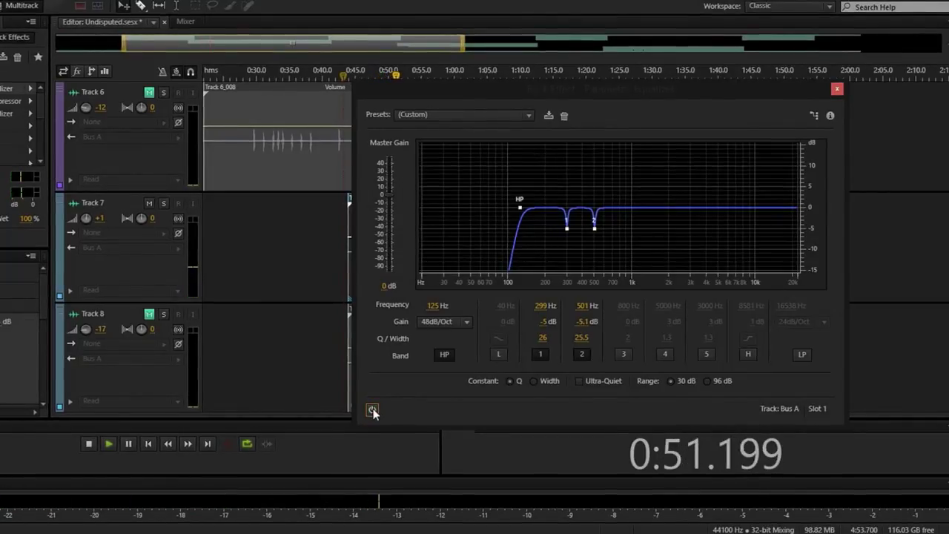
left_click(372, 411)
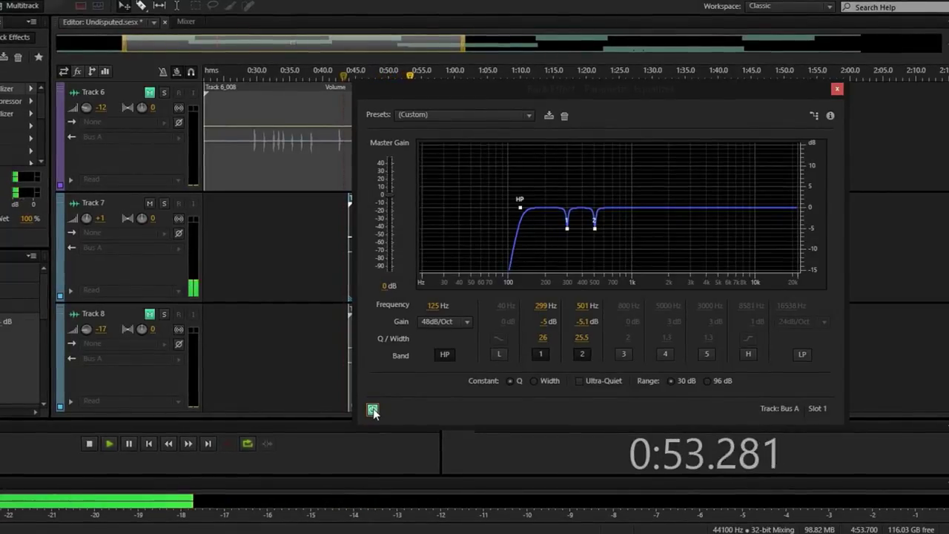
left_click(372, 411)
left_click(373, 411)
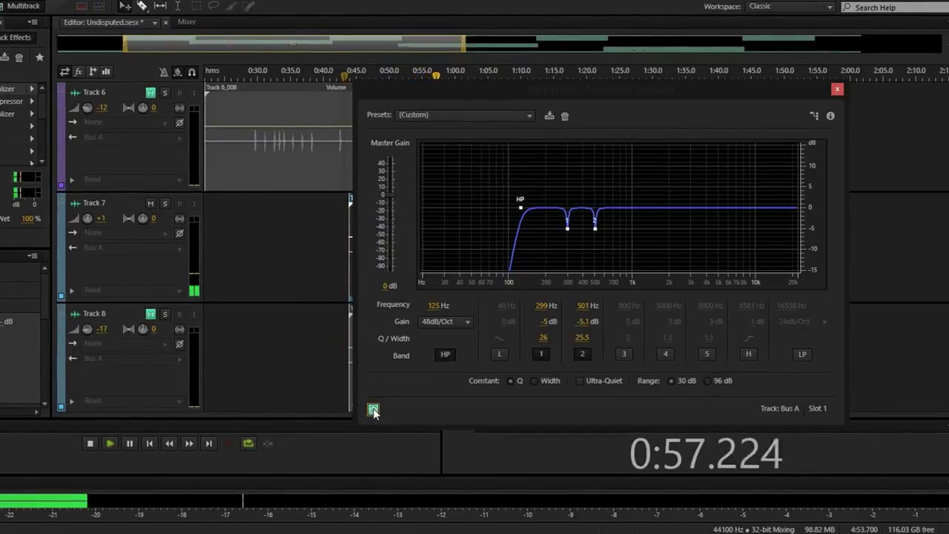
key("space")
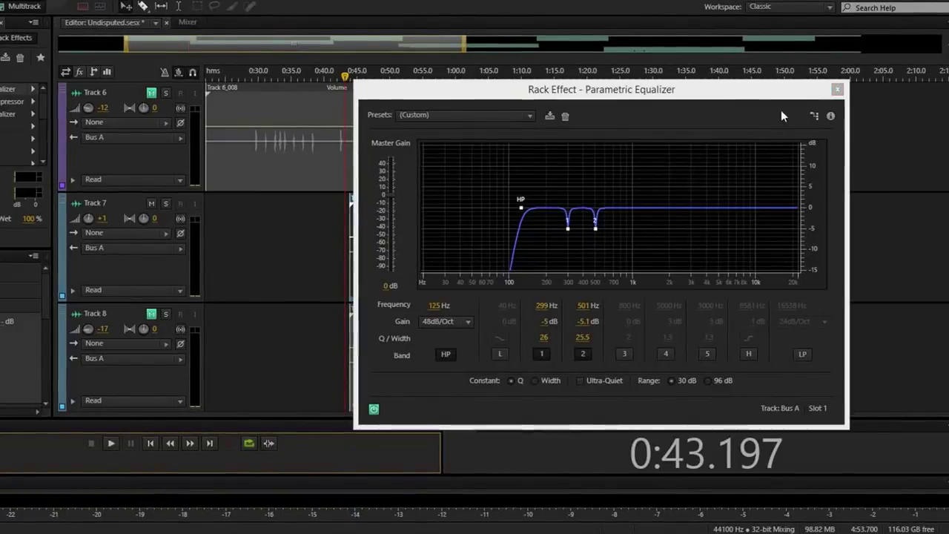
left_click(838, 89)
Step: Open Bus A's Multiband Compressor and listen to the mix with it bypassed
left_click(8, 39)
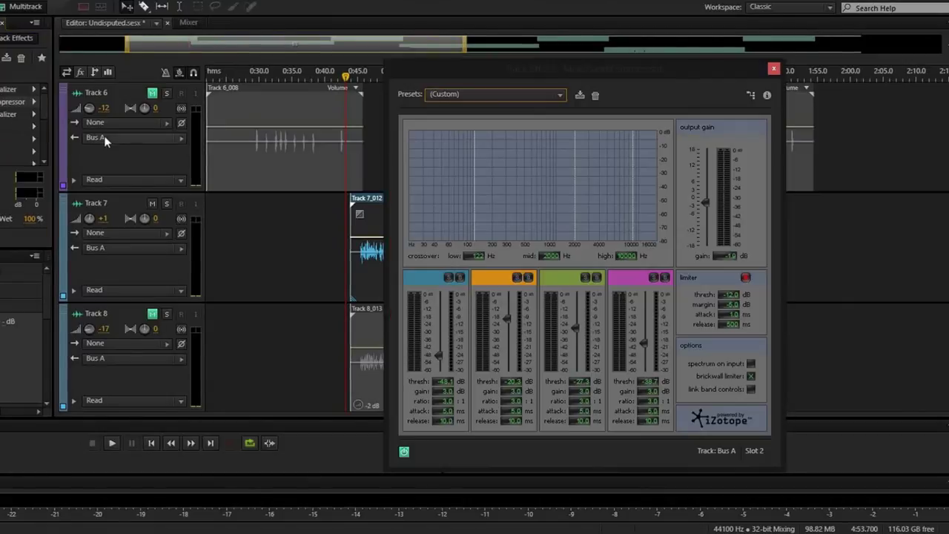
left_click(404, 452)
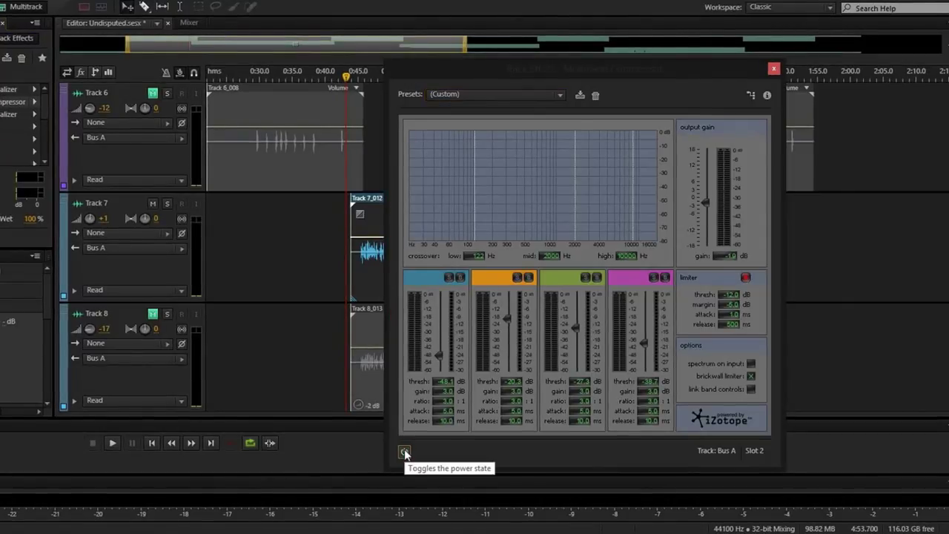
key("space")
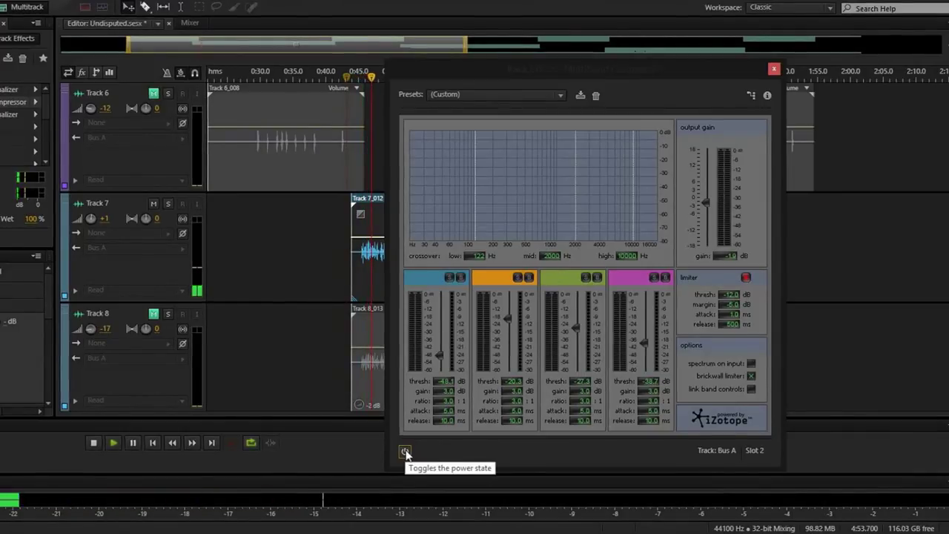
key("space")
Step: Compare the compressor on and off during playback, leave it enabled, and close it
left_click(406, 451)
key("space")
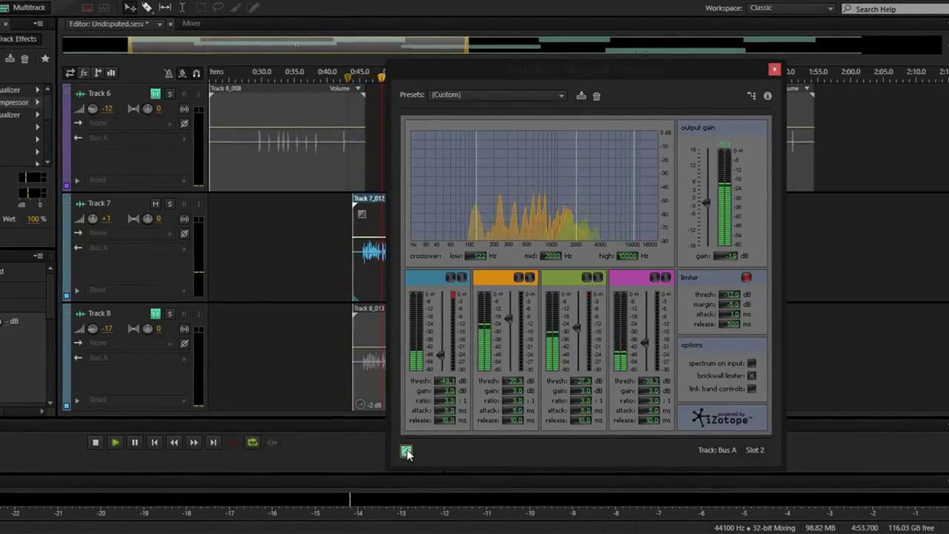
left_click(407, 451)
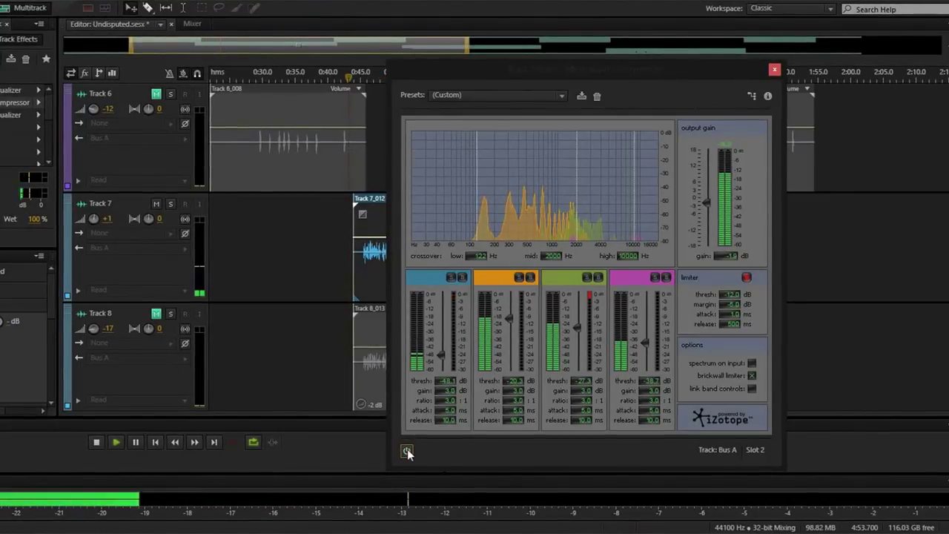
left_click(407, 451)
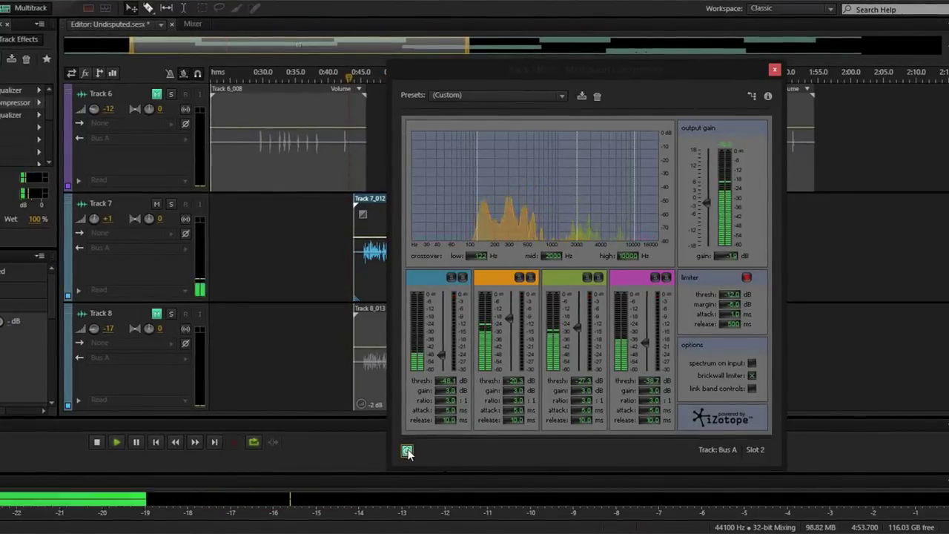
left_click(407, 451)
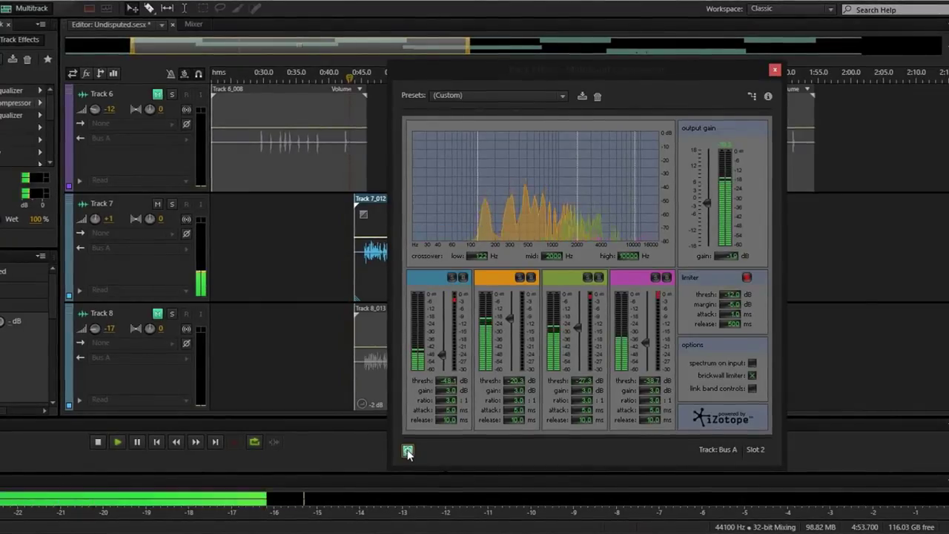
left_click(98, 442)
left_click(775, 69)
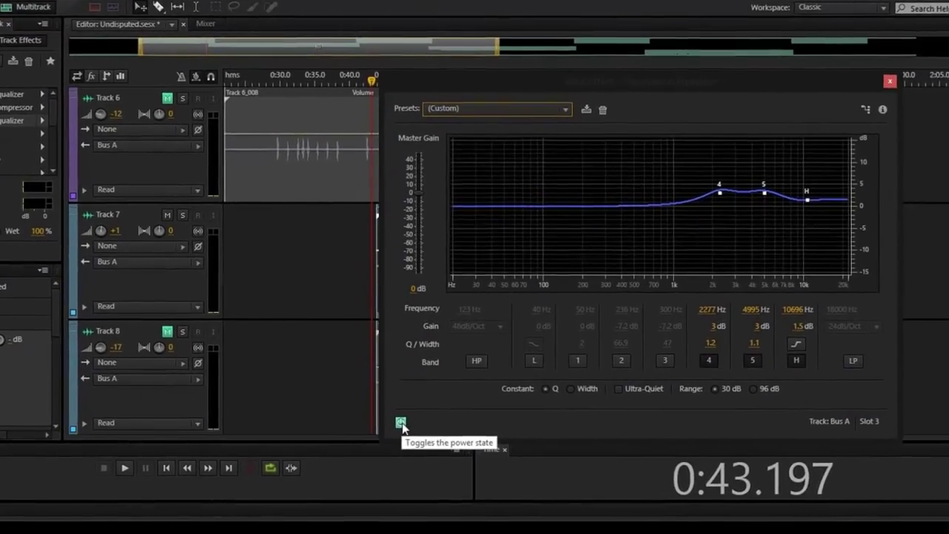
Step: Play the mix, then switch on Bus A's slot 3 Parametric Equalizer and play again
key("space")
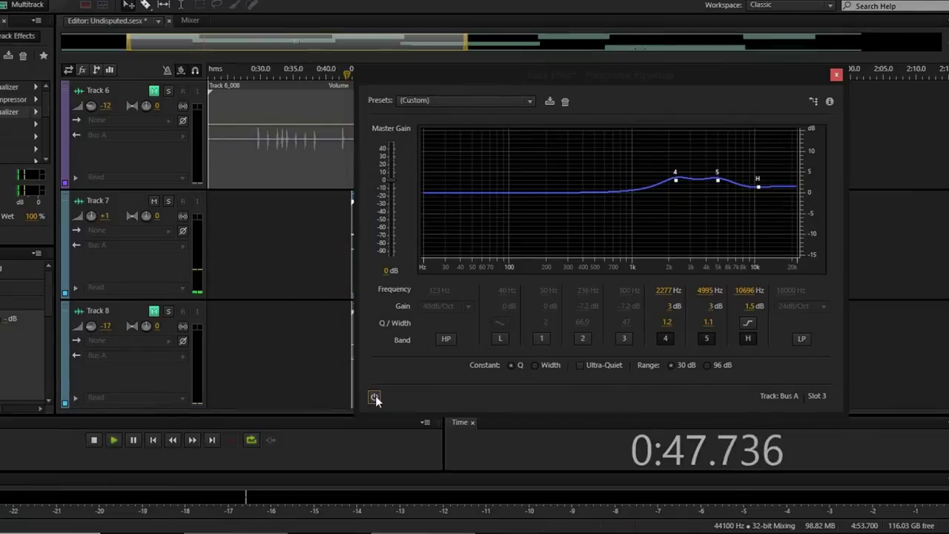
key("space")
left_click(375, 397)
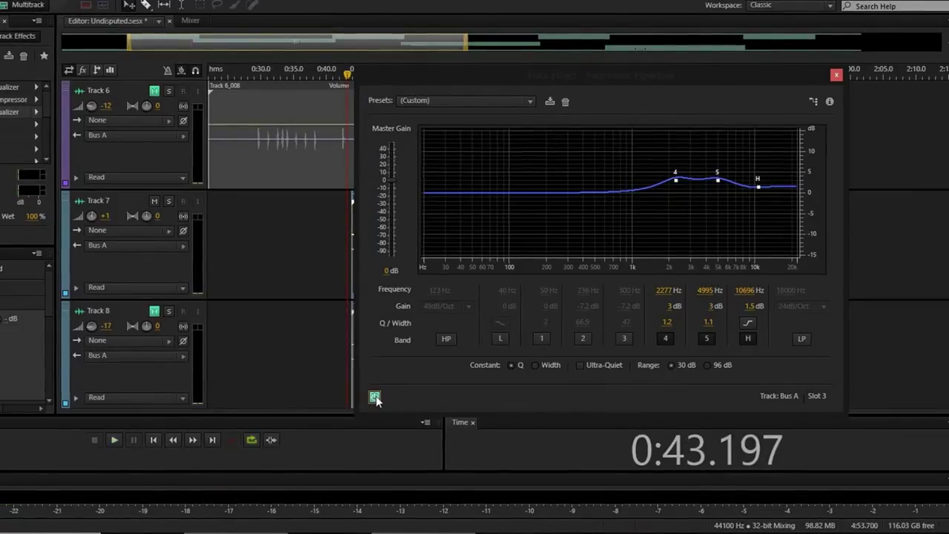
key("space")
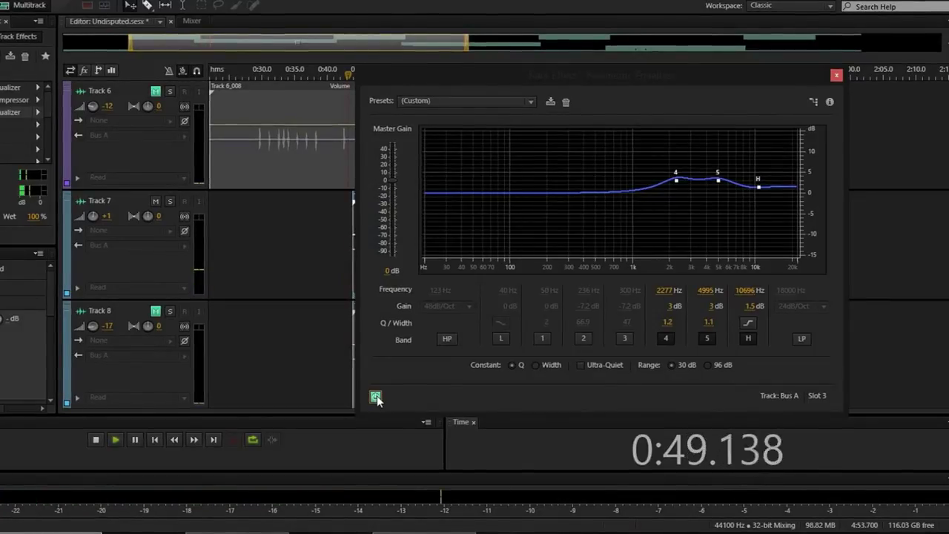
Step: A/B the slot 3 equalizer on and off, leave it on, stop, and close its window
left_click(376, 398)
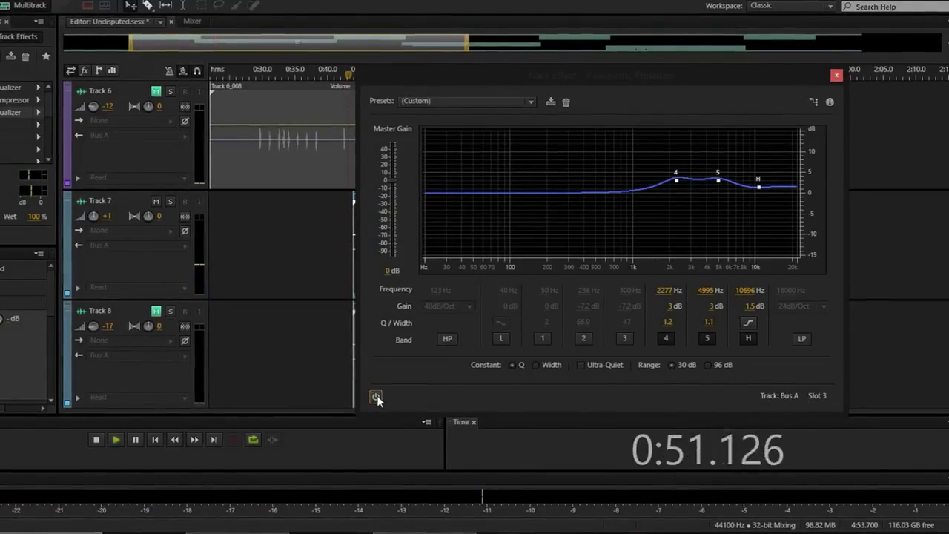
left_click(376, 398)
left_click(377, 397)
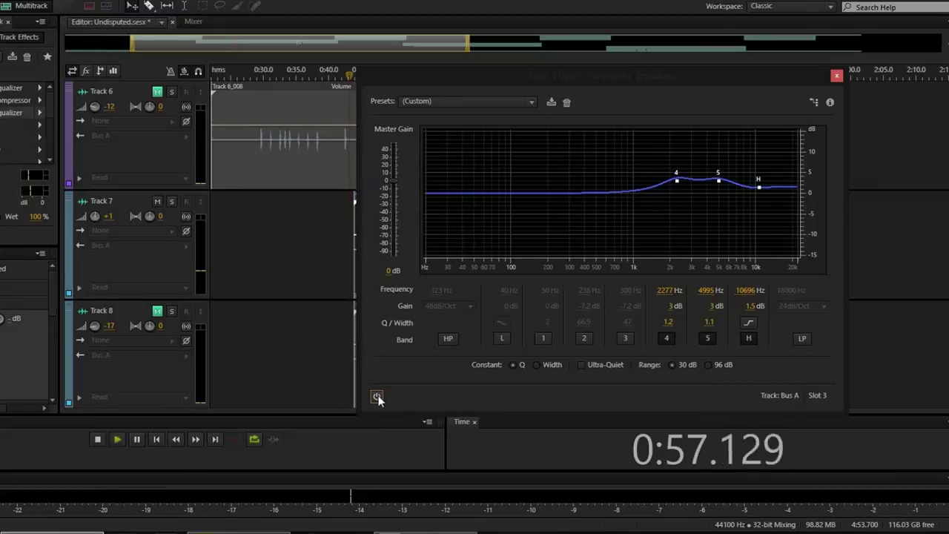
left_click(376, 397)
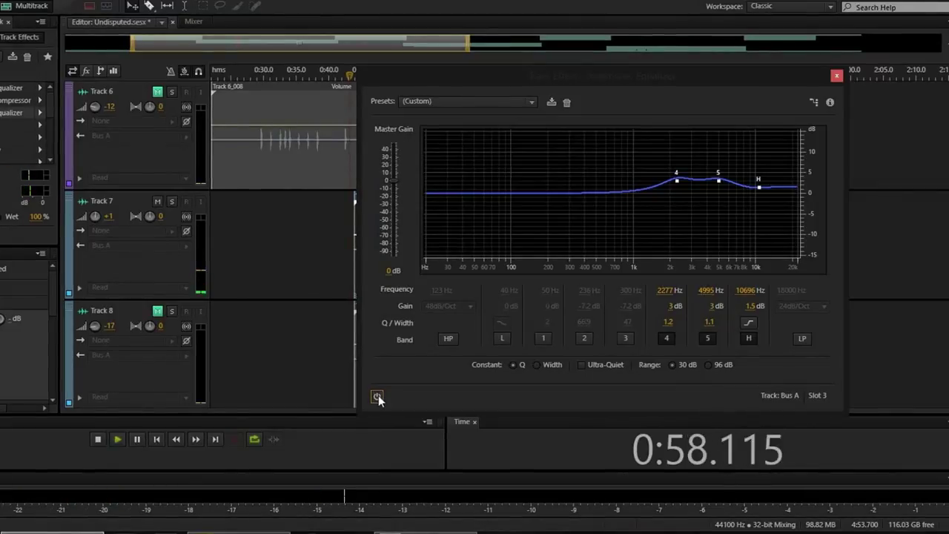
left_click(98, 440)
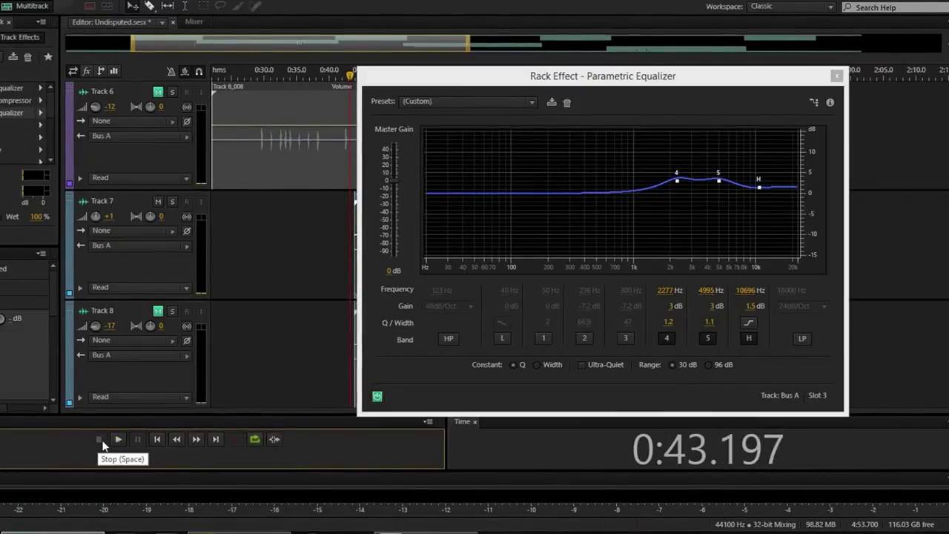
left_click(839, 77)
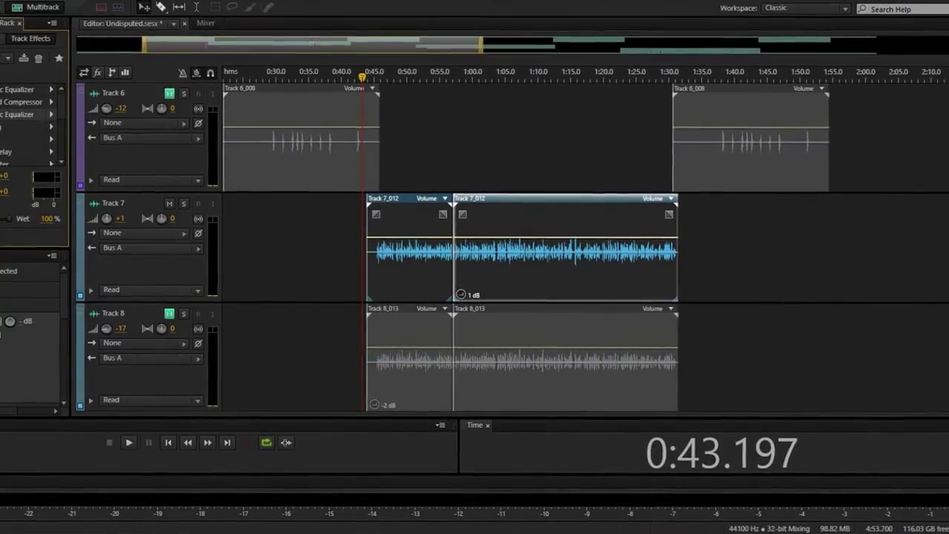
Step: Open Bus A's Mastering effect, listen once, and switch it back on
double_click(14, 129)
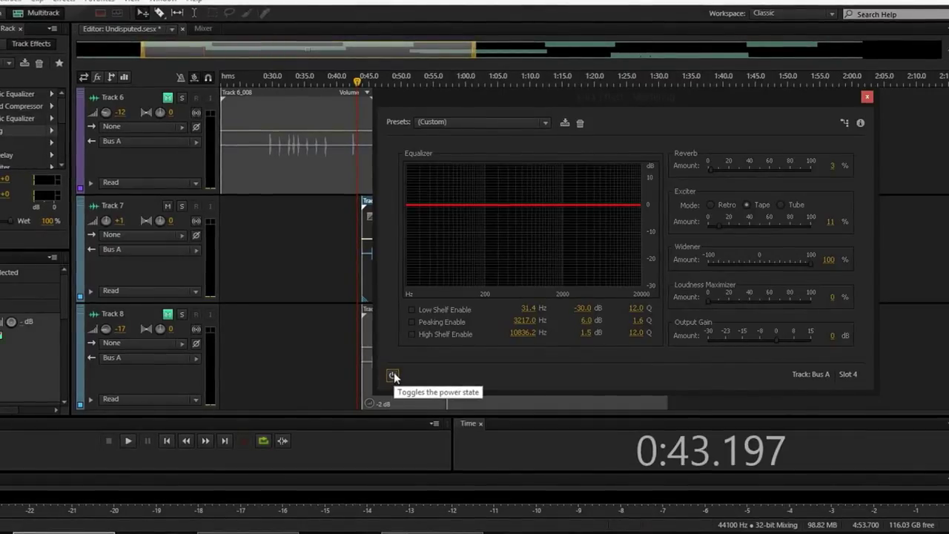
key("space")
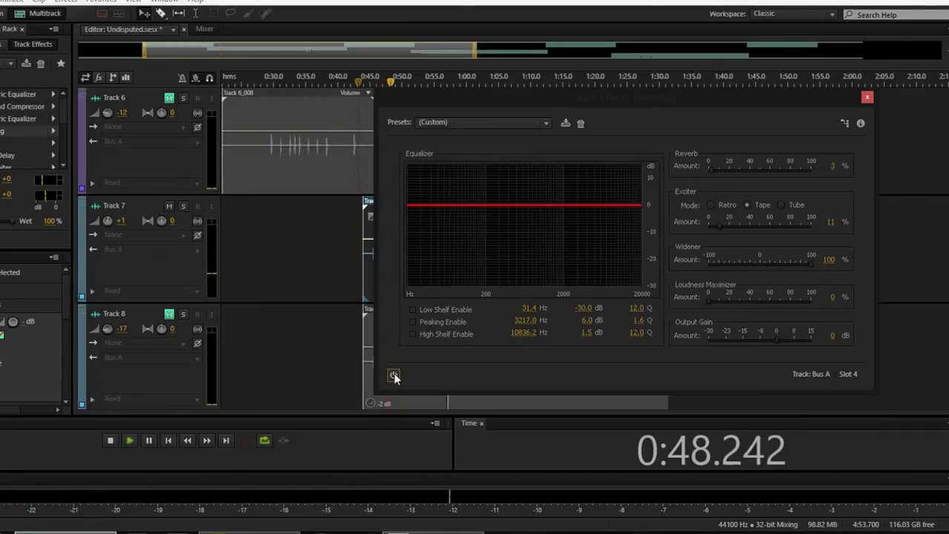
key("space")
left_click(394, 375)
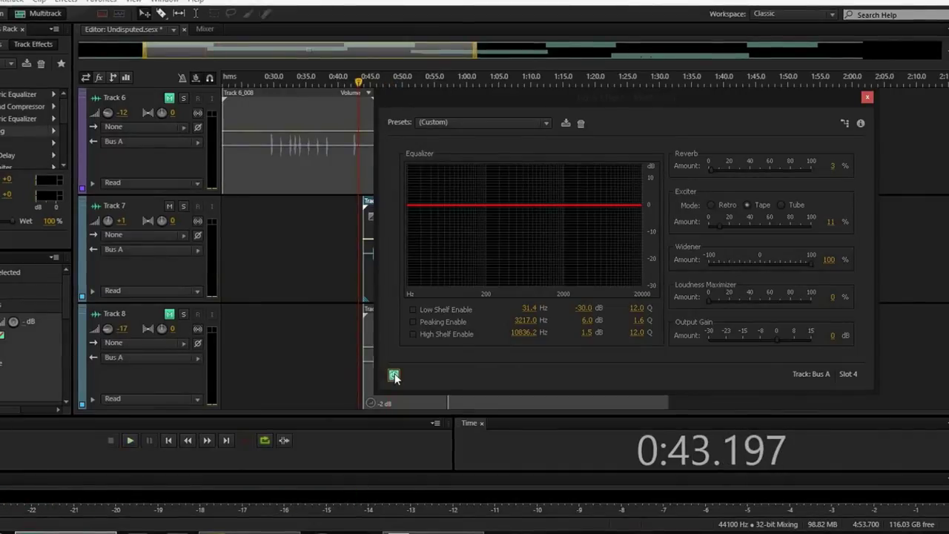
Step: Compare Mastering on and off during playback, nudge the exciter amount, then stop
key("space")
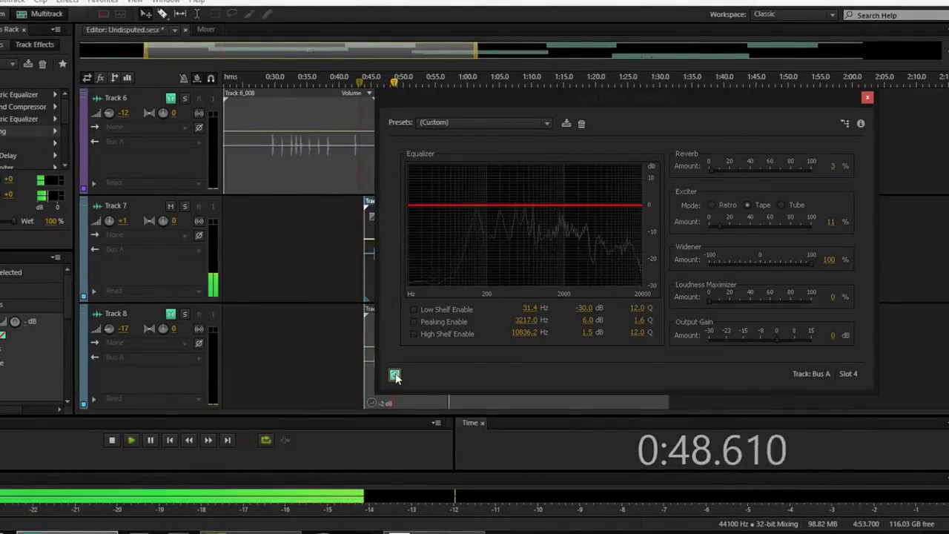
left_click(395, 375)
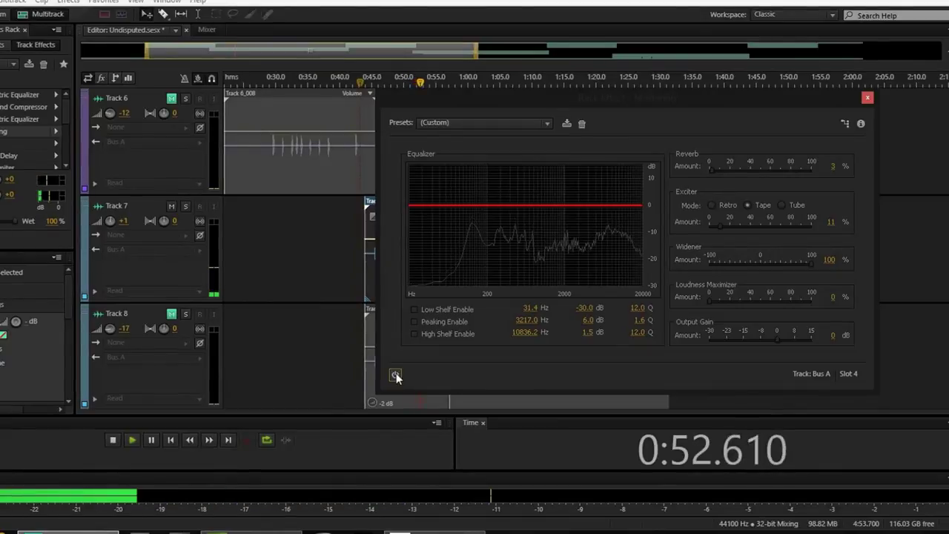
left_click(396, 375)
mouse_move(720, 226)
left_mouse_down()
mouse_move(756, 227)
mouse_move(721, 231)
left_mouse_up()
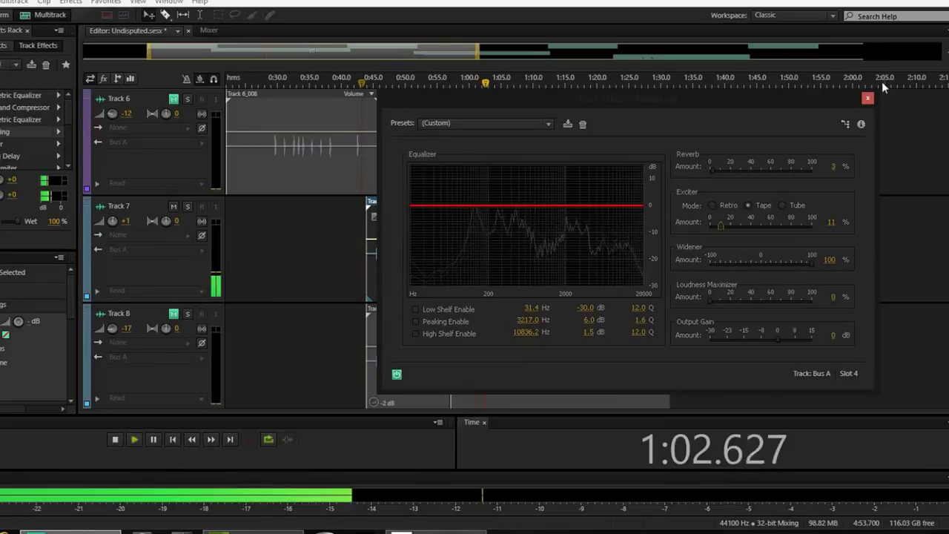
key("space")
Step: Close Mastering, A/B the slot 5 DeEsser during playback, leave it on, and close it
left_click(867, 98)
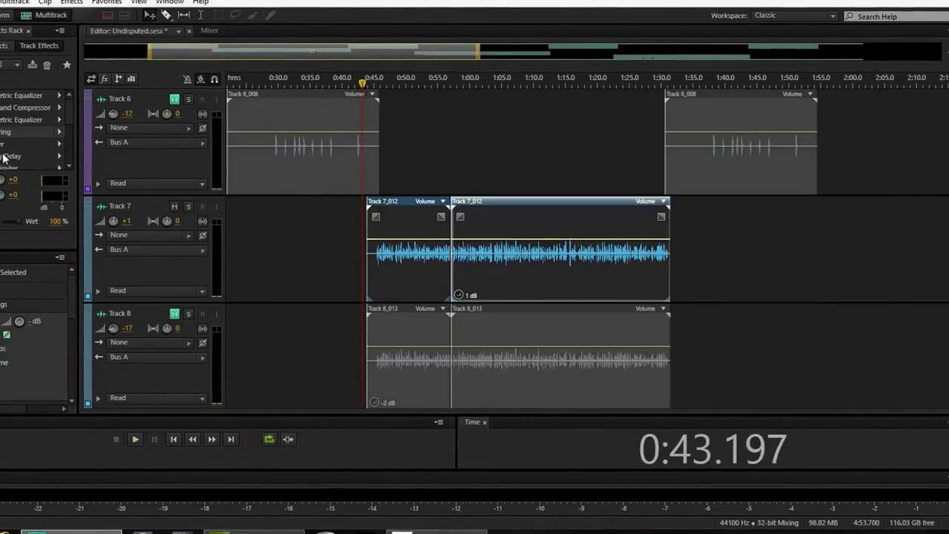
double_click(24, 145)
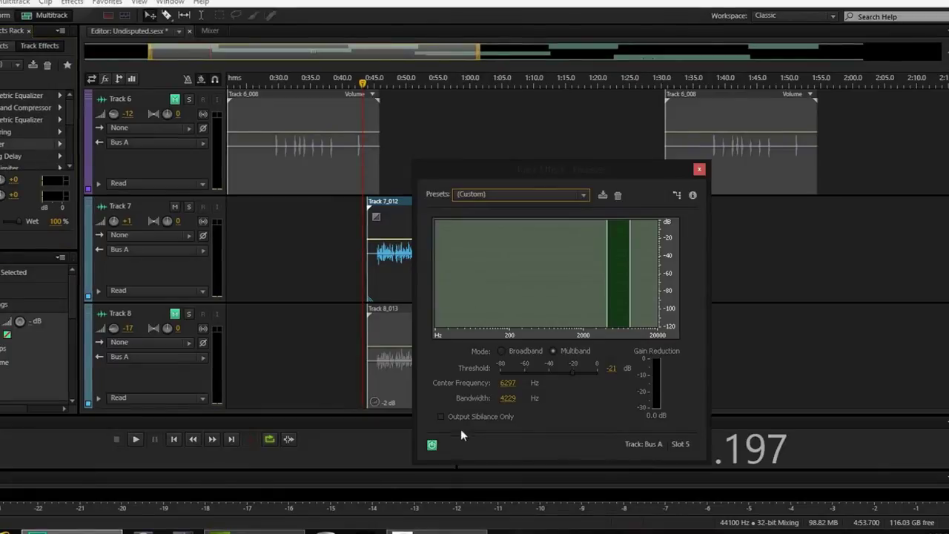
key("space")
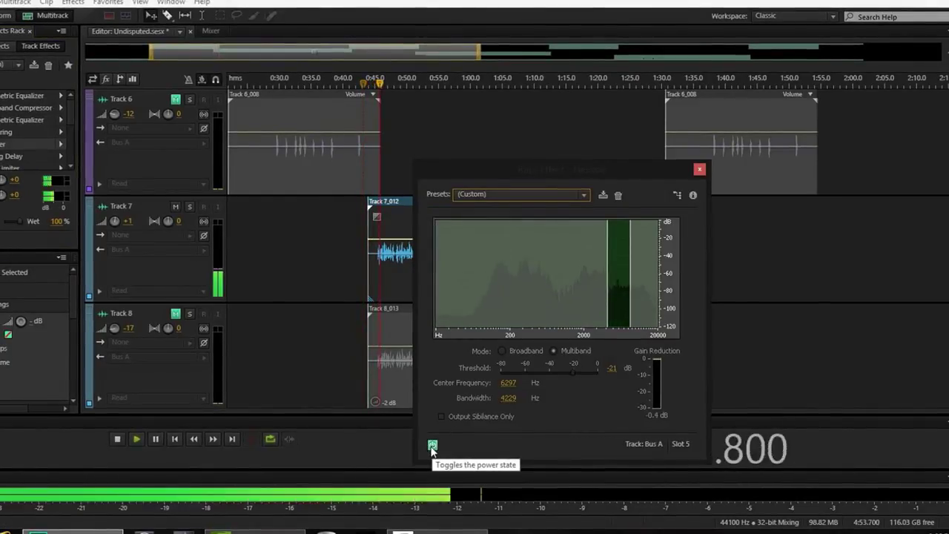
left_click(432, 446)
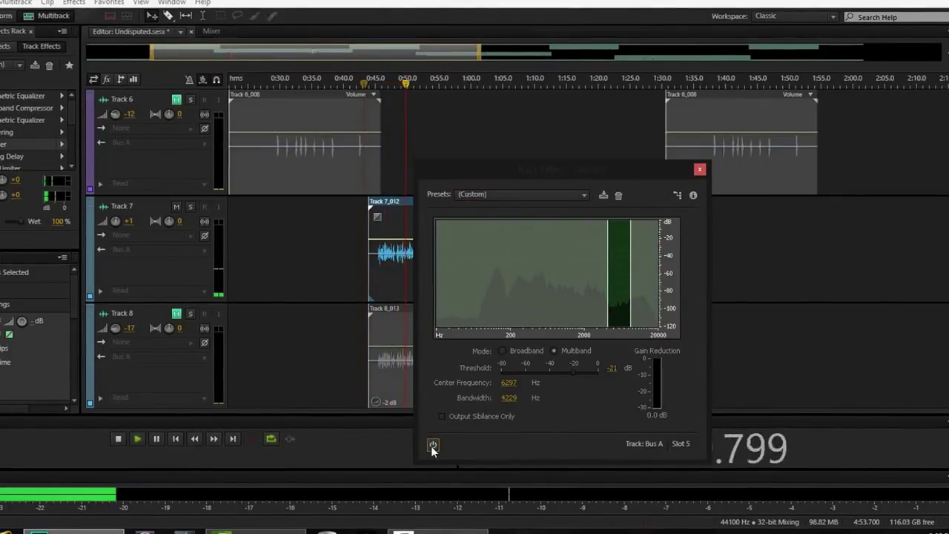
left_click(432, 446)
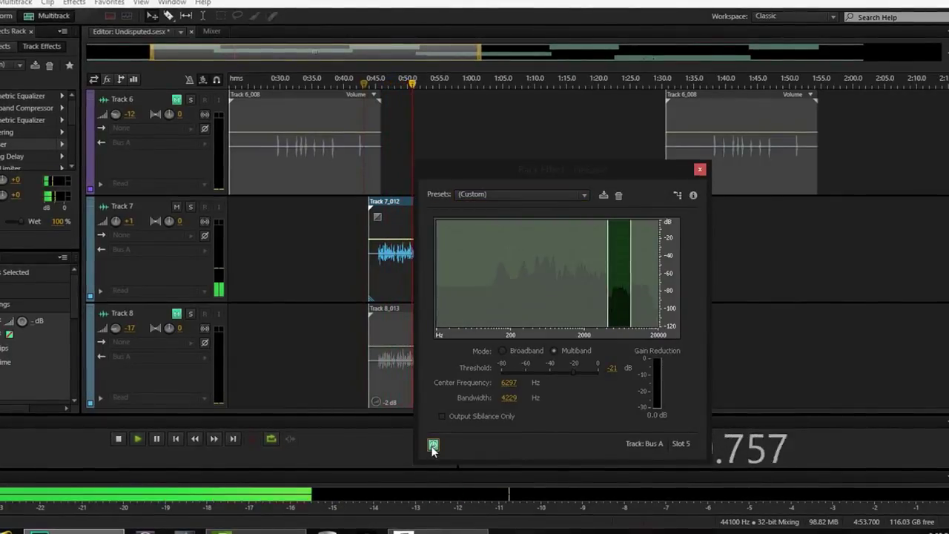
left_click(699, 170)
left_click(119, 438)
Step: Set the Analog Delay's Wet Out to 4% and move its window aside
double_click(17, 157)
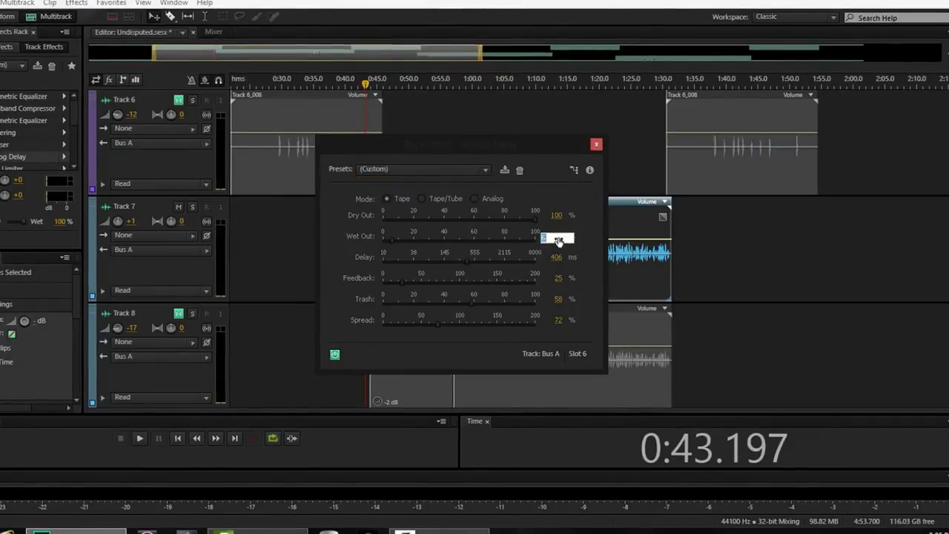
type("4")
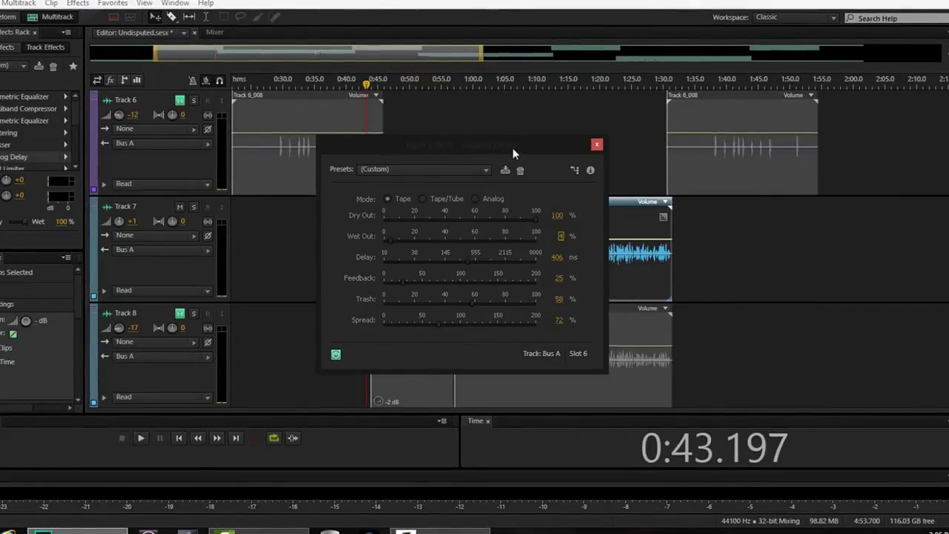
left_click_drag(512, 149, 629, 136)
Step: Compare the Analog Delay on and off during playback, leave it on, and close it
key("space")
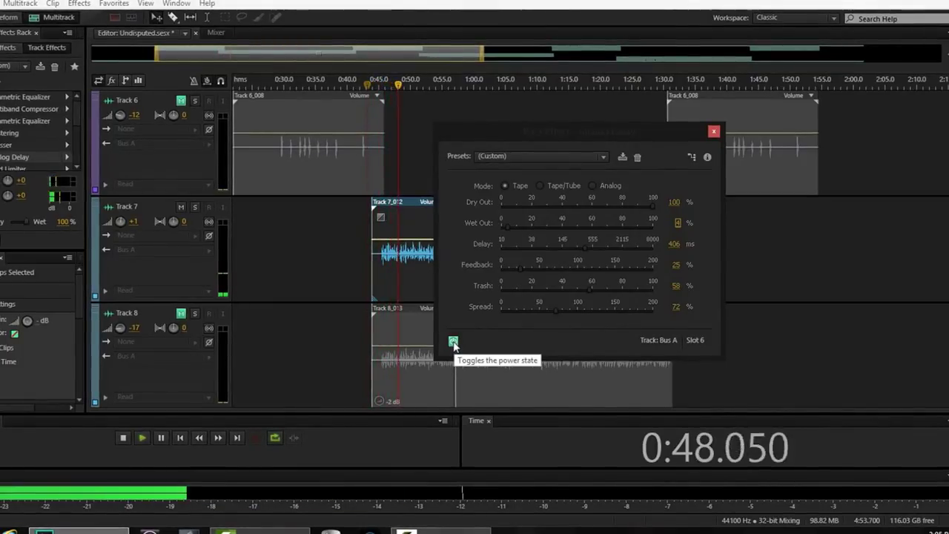
left_click(454, 342)
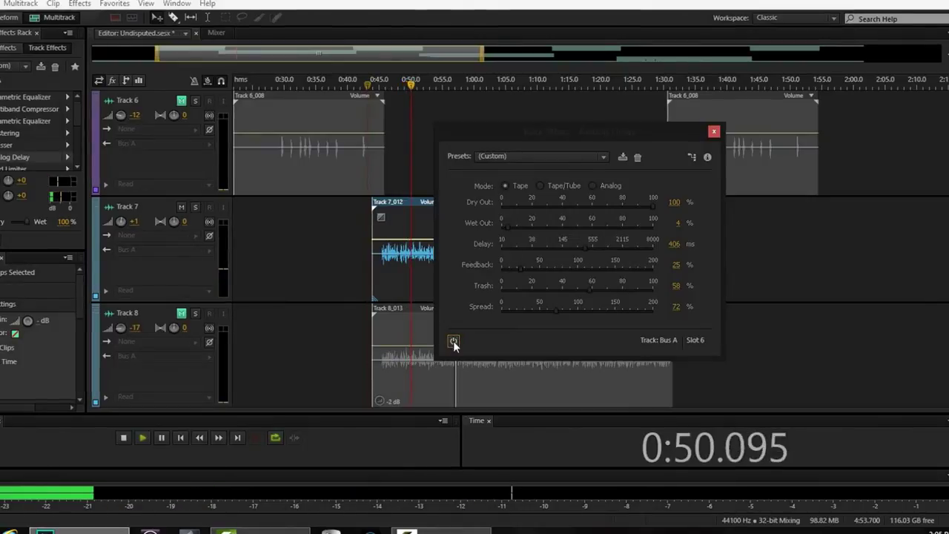
left_click(453, 340)
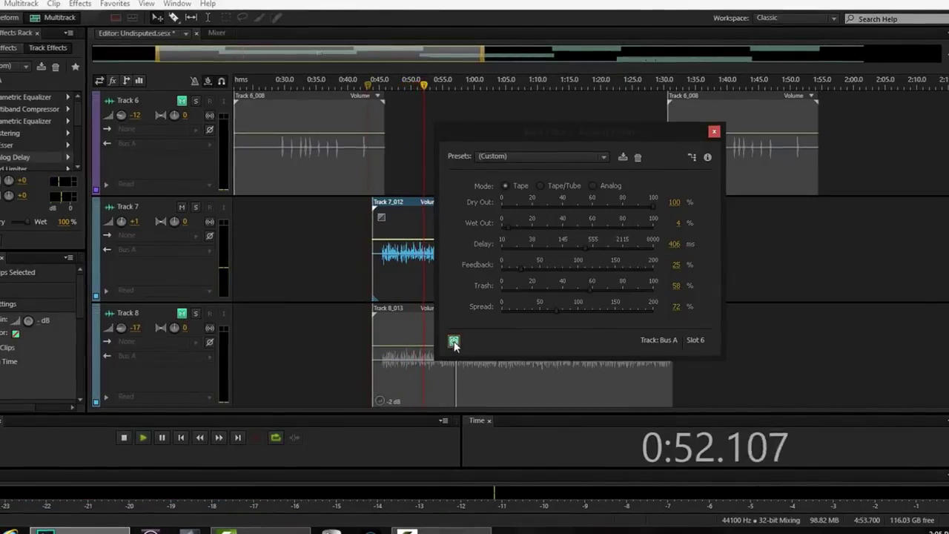
left_click(124, 436)
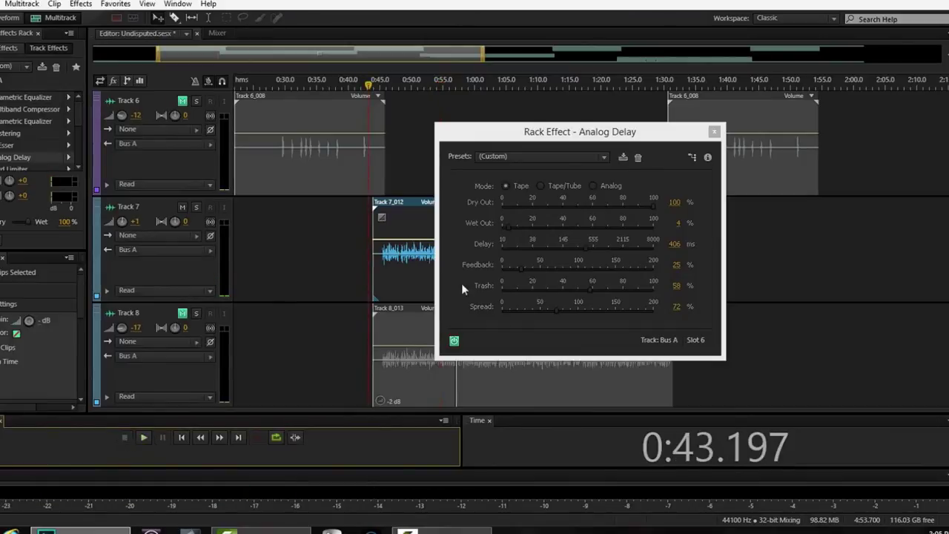
left_click(714, 132)
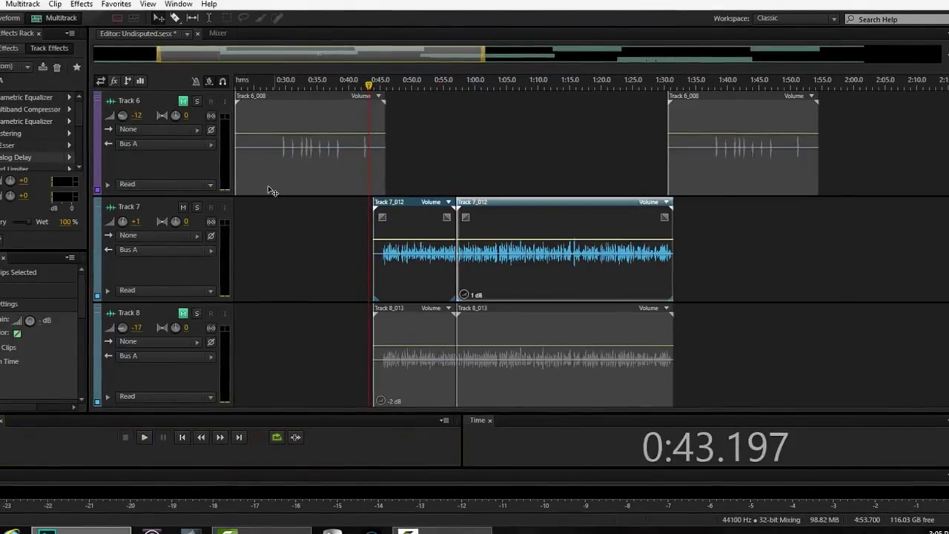
Step: Compare the -10.0 dB Hard Limiter on and off during playback, leaving it enabled
scroll(76, 123, "down", 1)
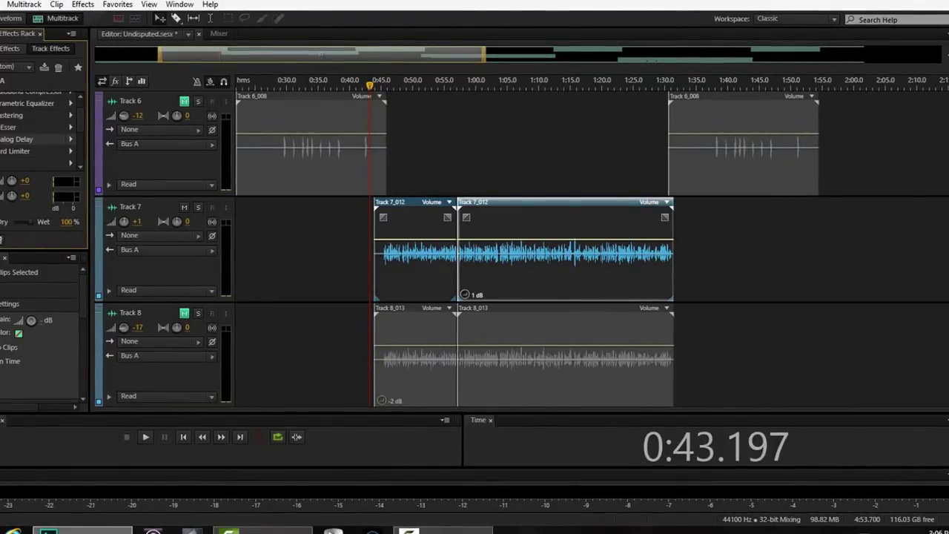
double_click(33, 152)
key("space")
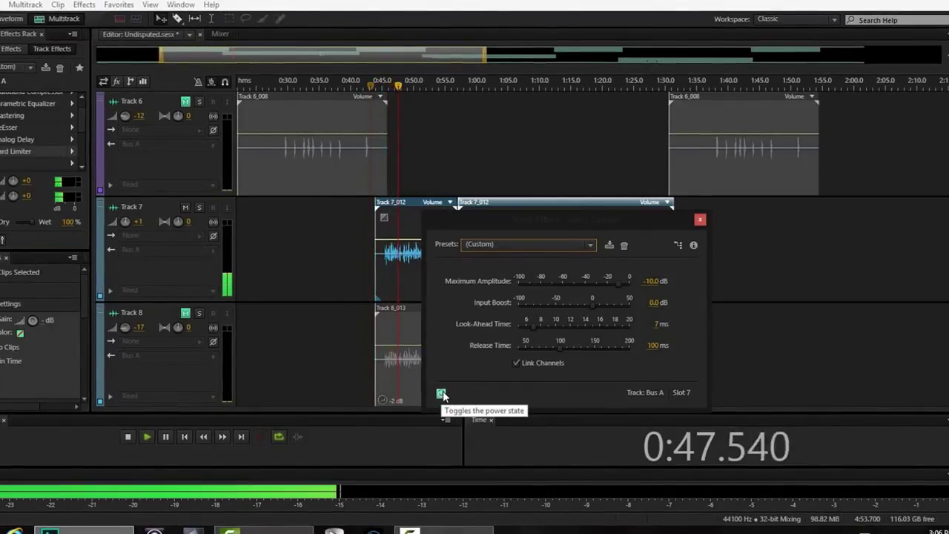
left_click(441, 394)
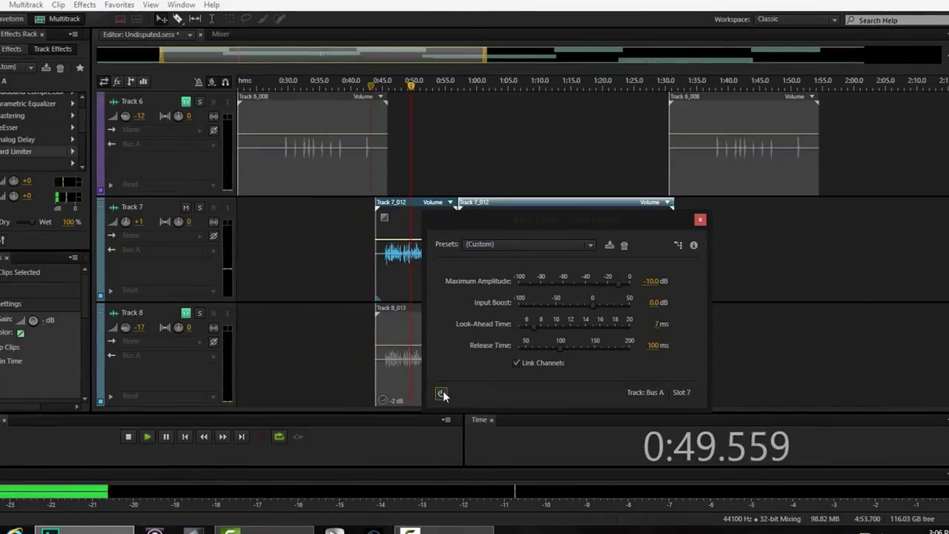
left_click(441, 394)
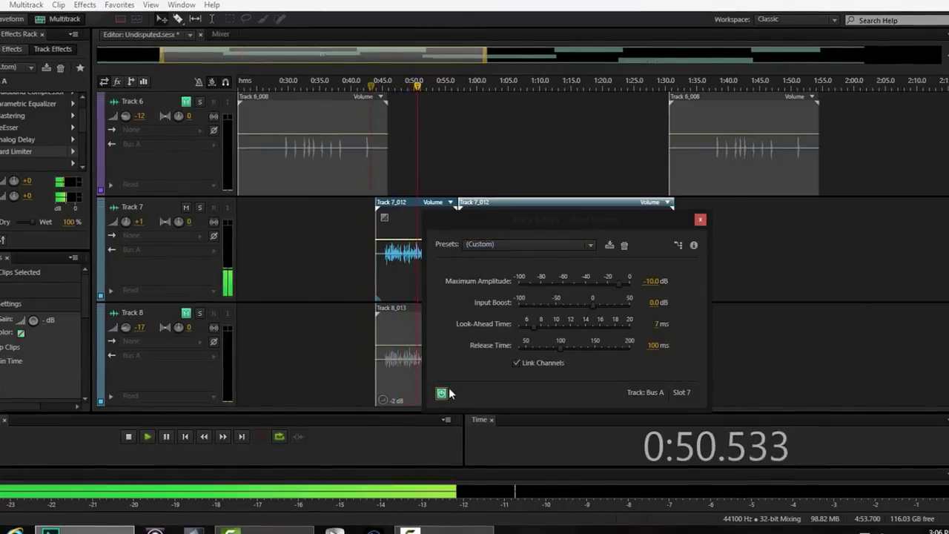
left_click(130, 438)
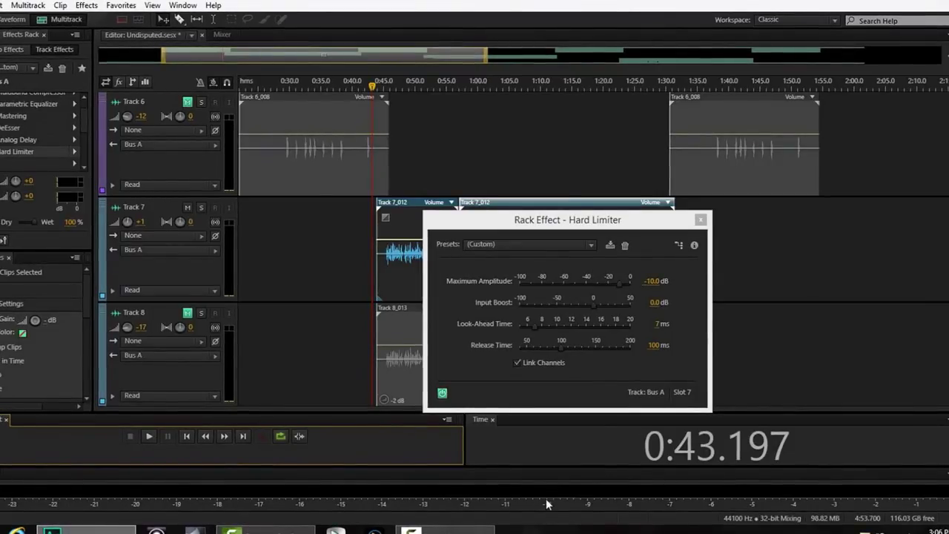
Step: Replay the mix once more and close the Hard Limiter window
key("space")
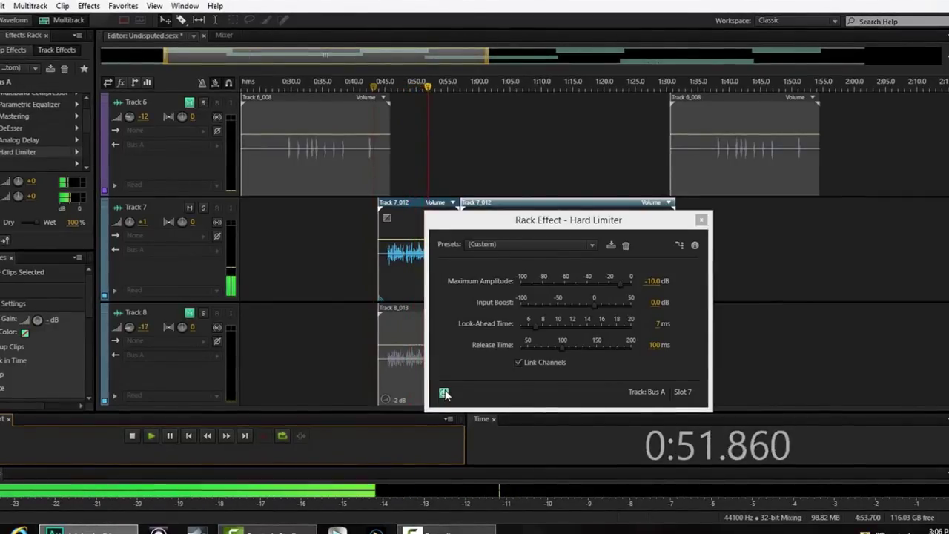
key("space")
left_click(703, 221)
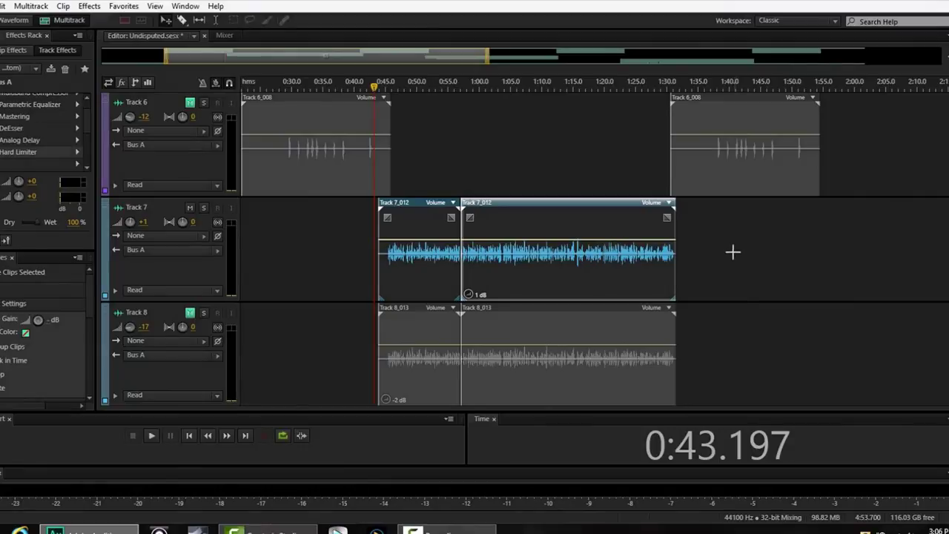
Step: Select the BEAT track to review its effects rack
scroll(730, 256, "up", 5)
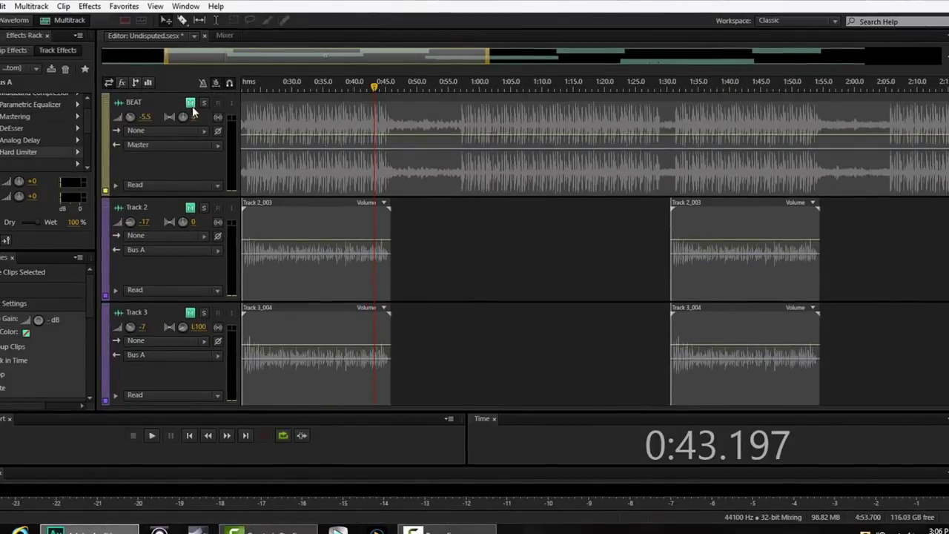
left_click(191, 111)
scroll(195, 170, "down", 3)
scroll(195, 170, "down", 4)
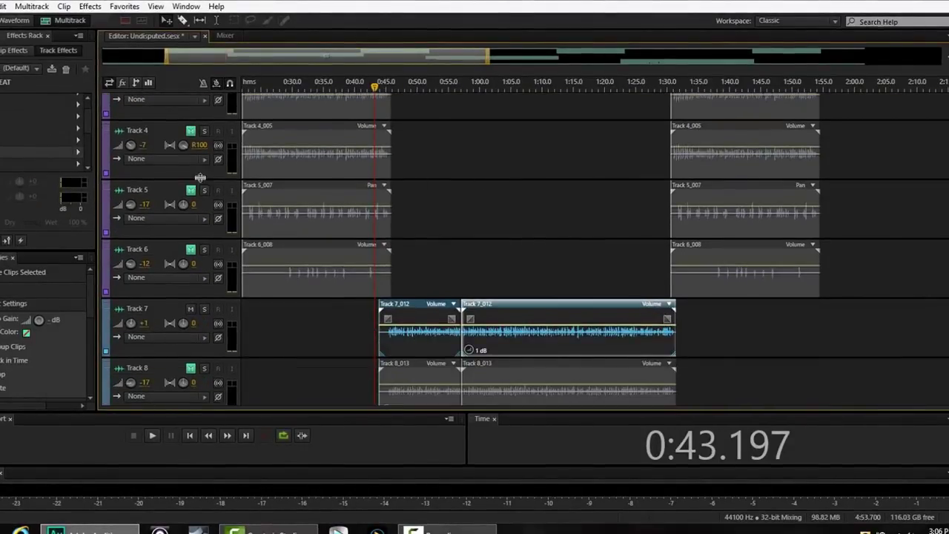
scroll(200, 179, "down", 2)
scroll(491, 185, "up", 1)
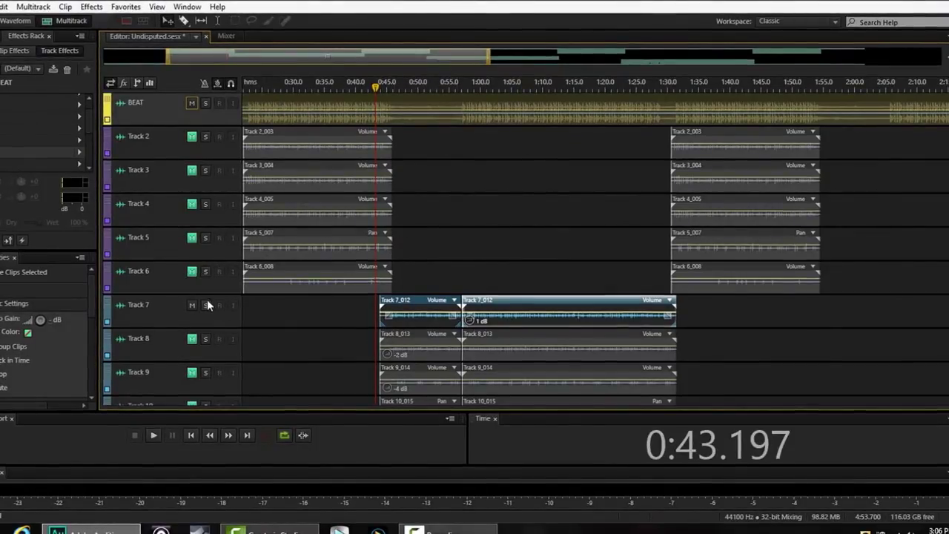
scroll(207, 300, "up", 3)
scroll(329, 273, "down", 3)
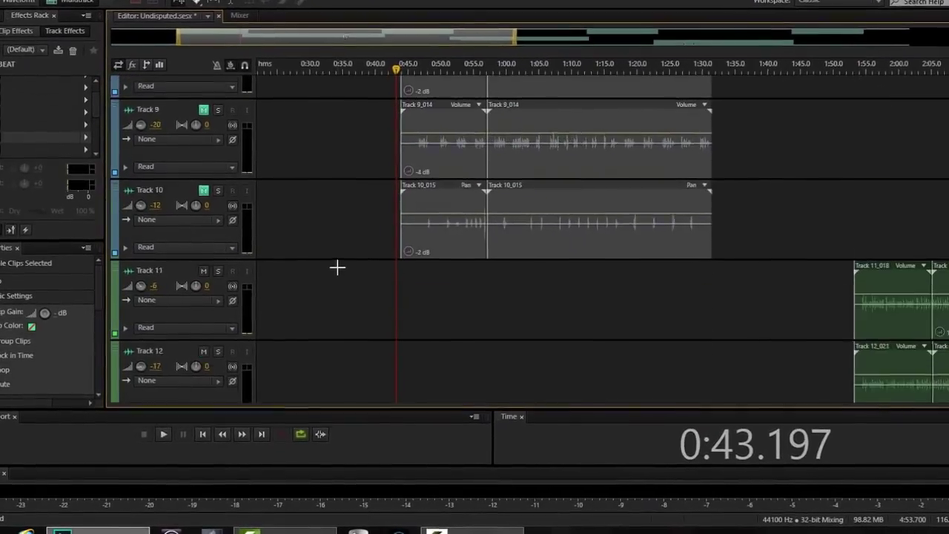
scroll(337, 267, "down", 5)
Step: Select Bus A to review its effects rack and play the full mix from 0:43
left_click(159, 373)
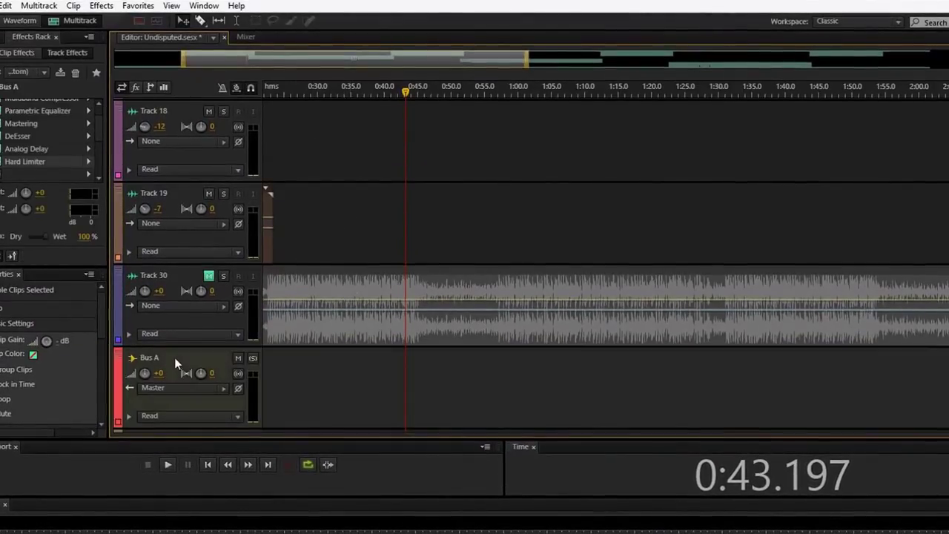
scroll(449, 273, "up", 8)
scroll(447, 267, "up", 5)
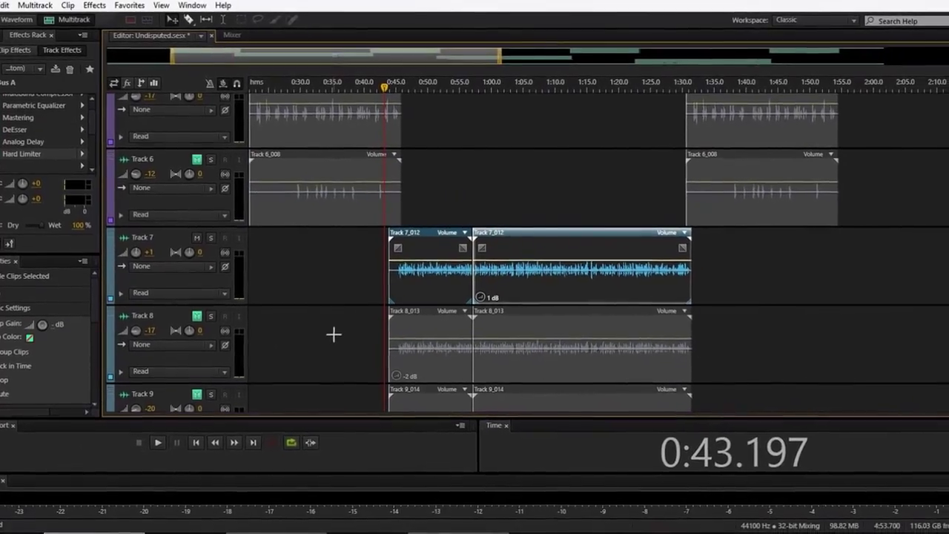
key("space")
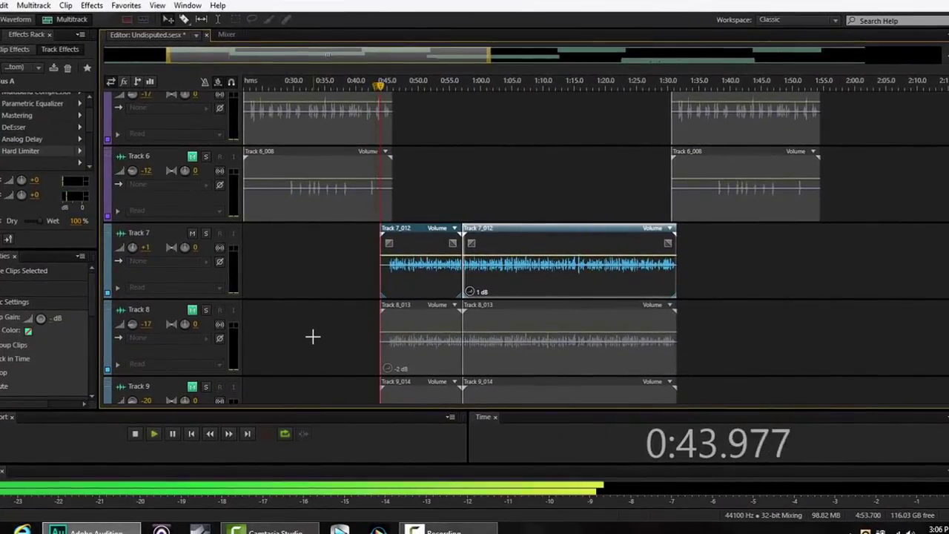